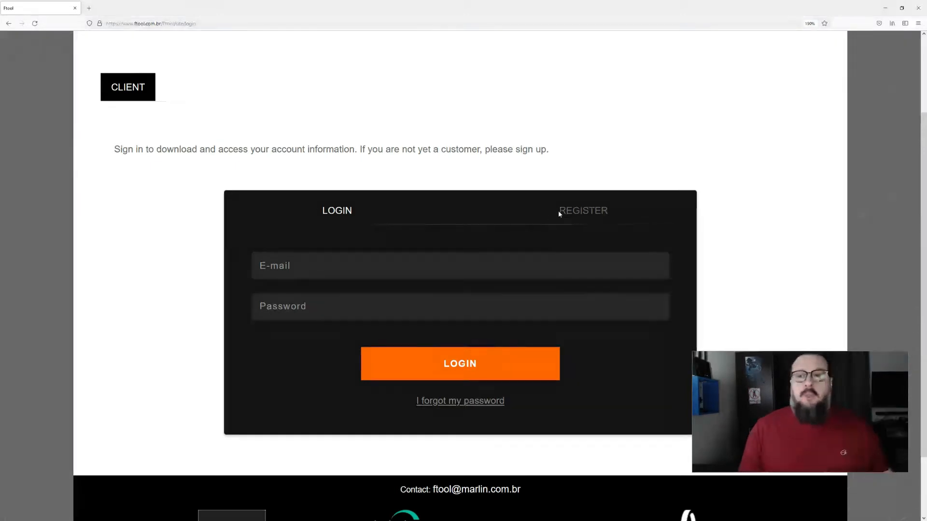
# Log in to the Ftool client area with the account e-mail and password
pyautogui.click(310, 304)
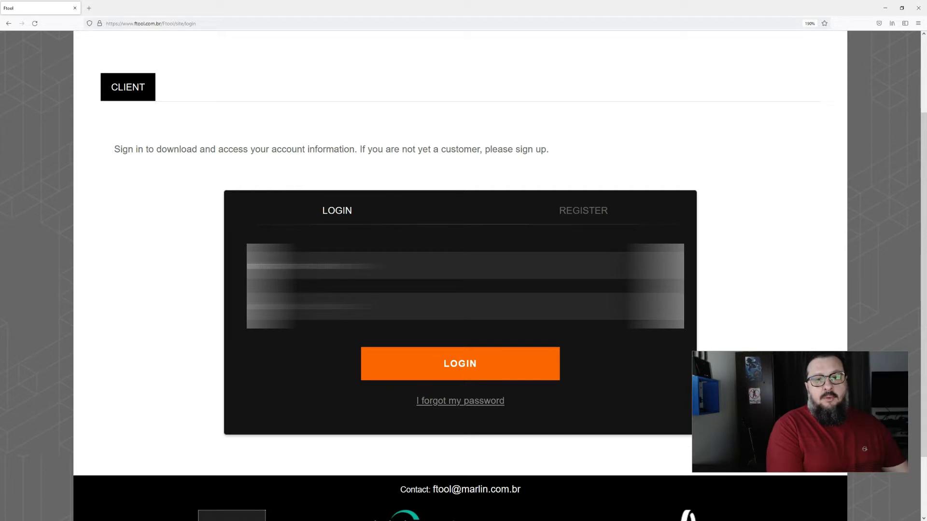
pyautogui.write('...')
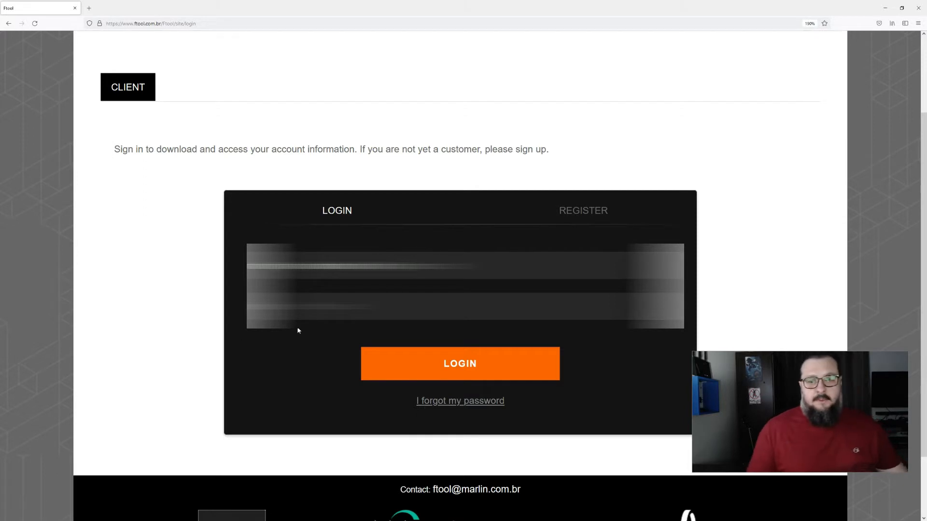
pyautogui.write('...')
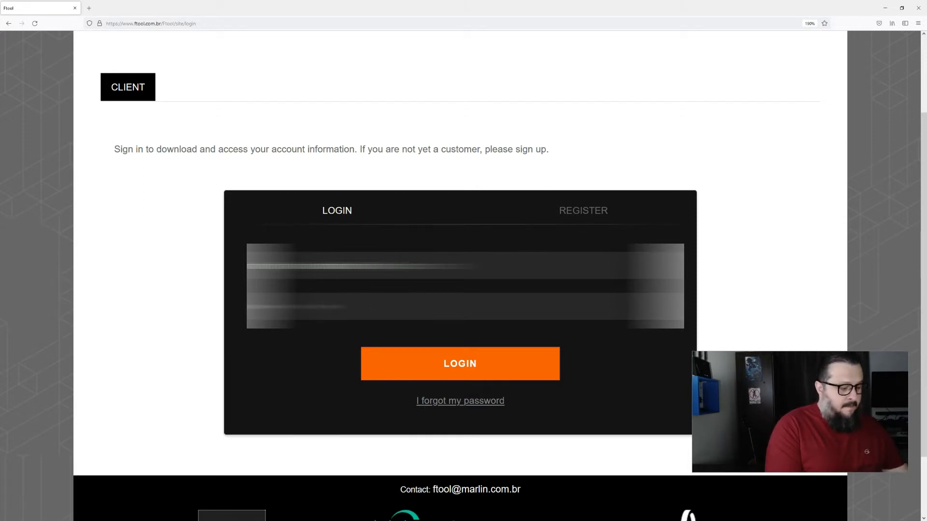
pyautogui.write('...')
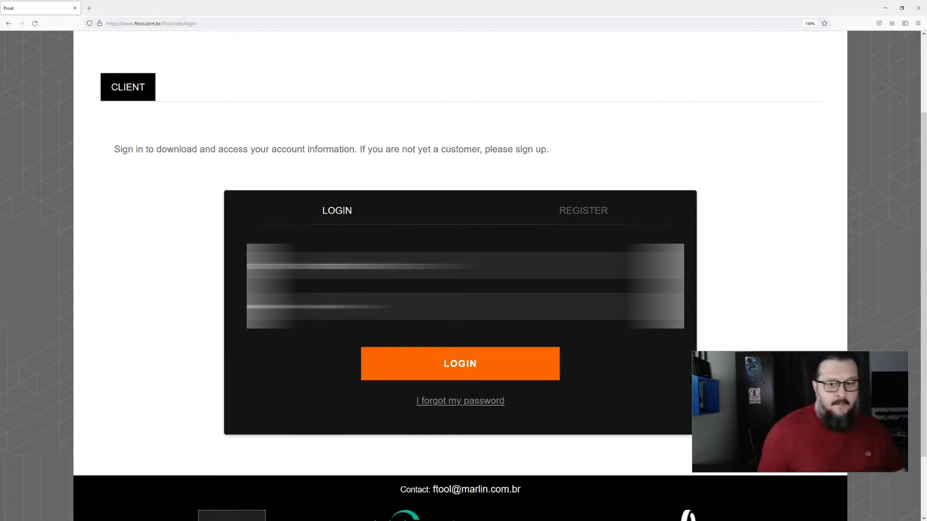
pyautogui.click(400, 364)
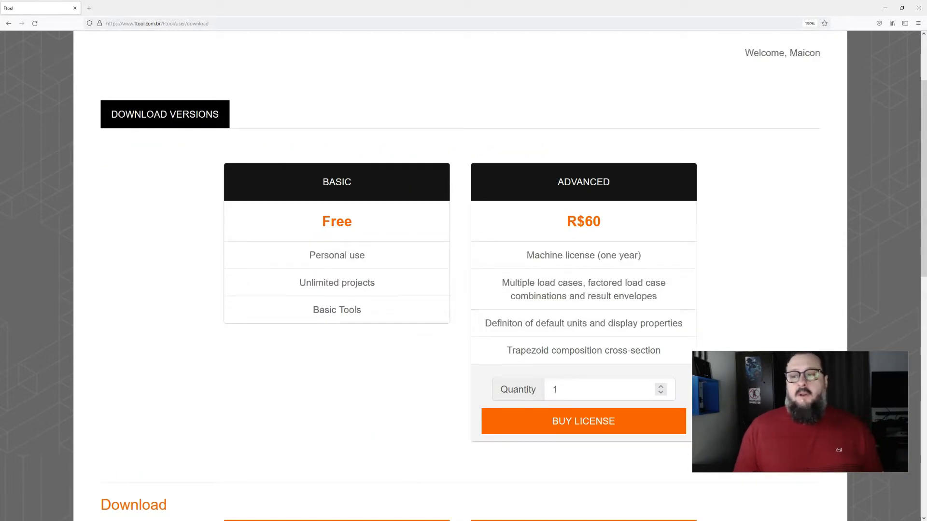
# Request the Windows download of Ftool and accept its end-user license agreement
pyautogui.scroll(-3, 693, 97)
pyautogui.scroll(3, 689, 152)
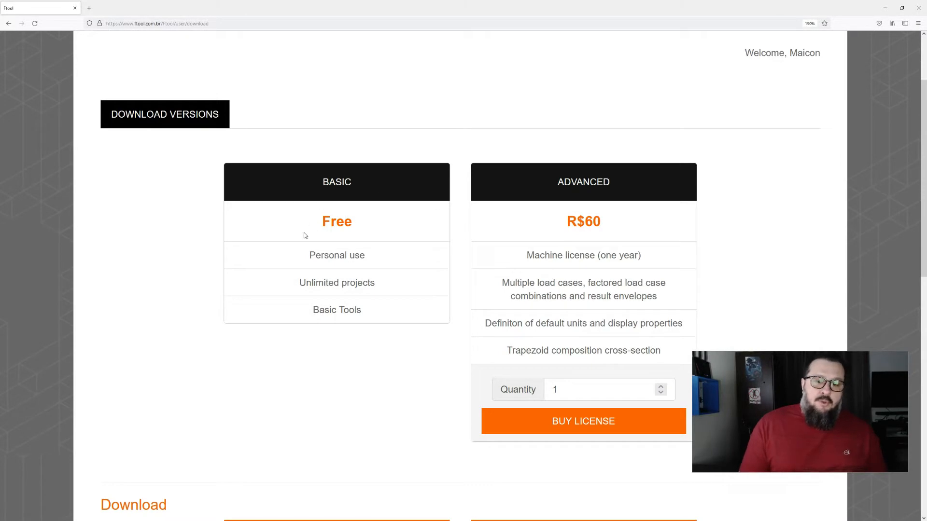
pyautogui.scroll(-5, 381, 203)
pyautogui.scroll(4, 386, 202)
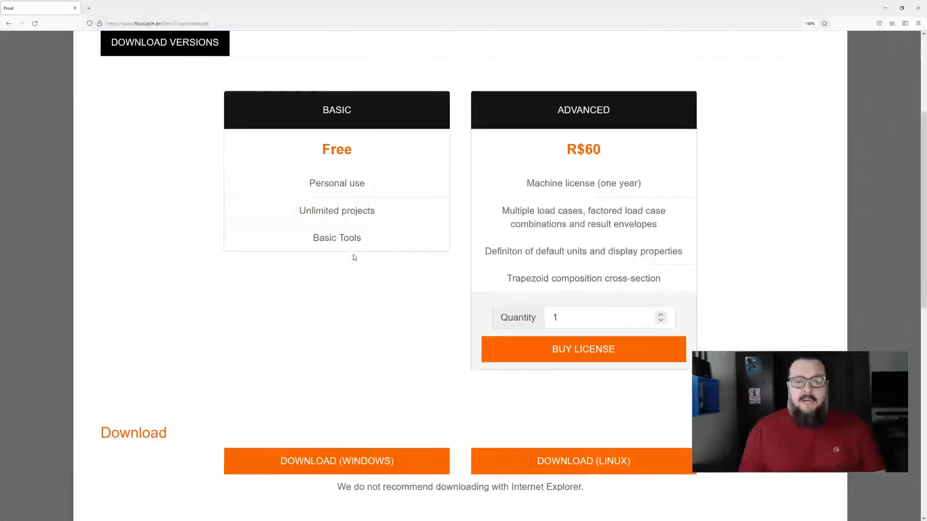
pyautogui.scroll(-5, 353, 257)
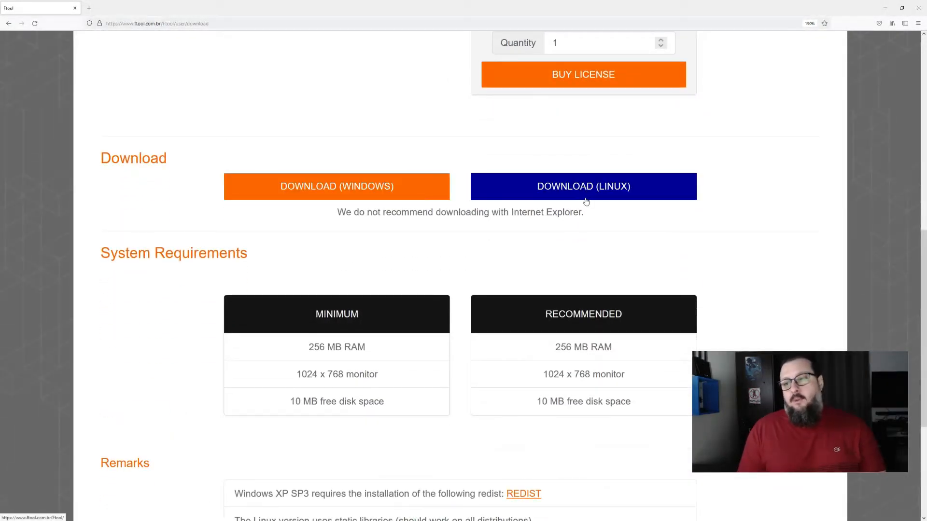
pyautogui.click(344, 191)
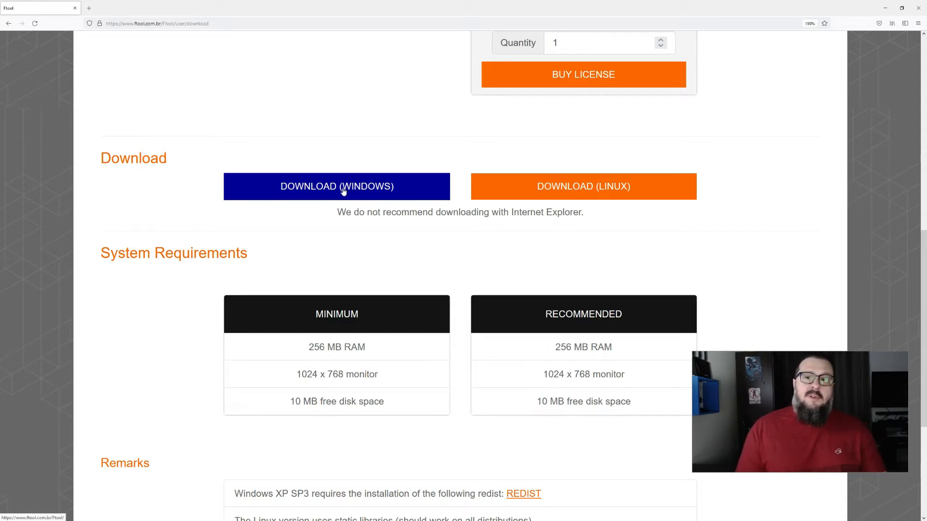
pyautogui.scroll(-5, 483, 305)
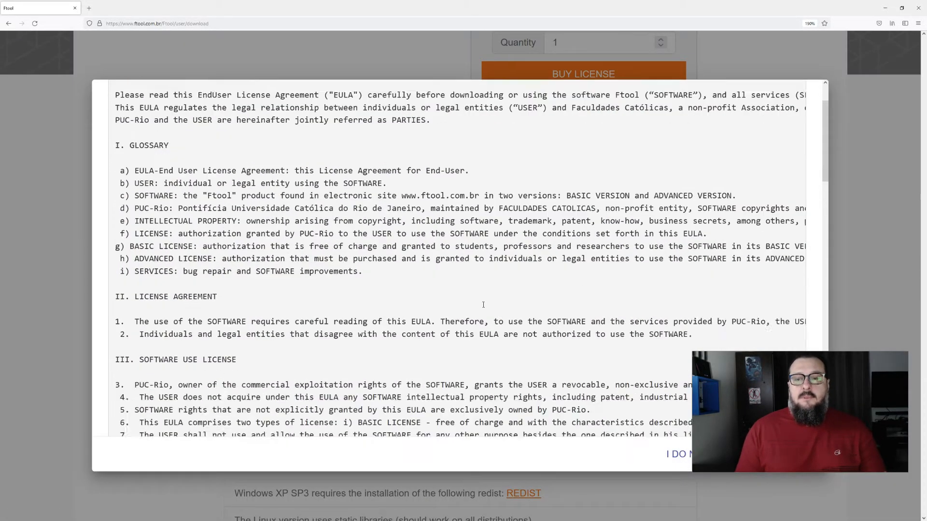
pyautogui.moveTo(826, 147); pyautogui.dragTo(839, 369)
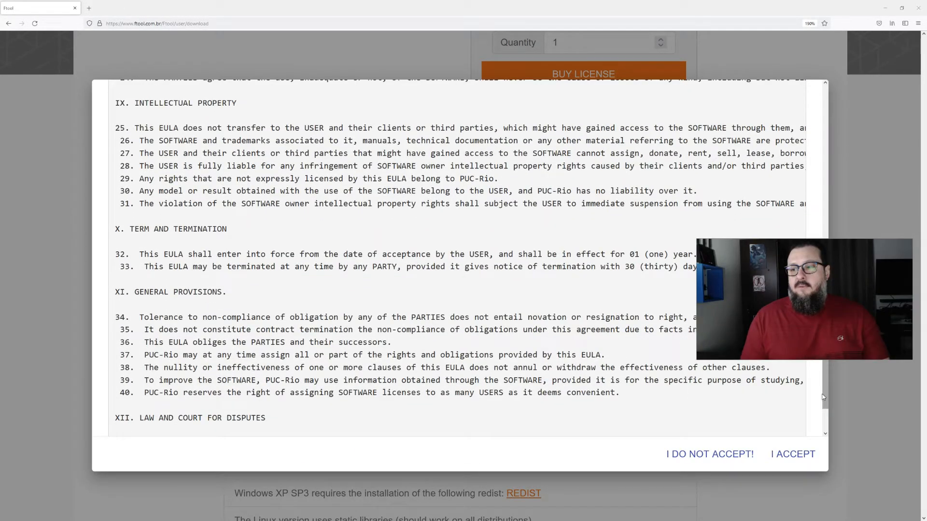
pyautogui.click(793, 455)
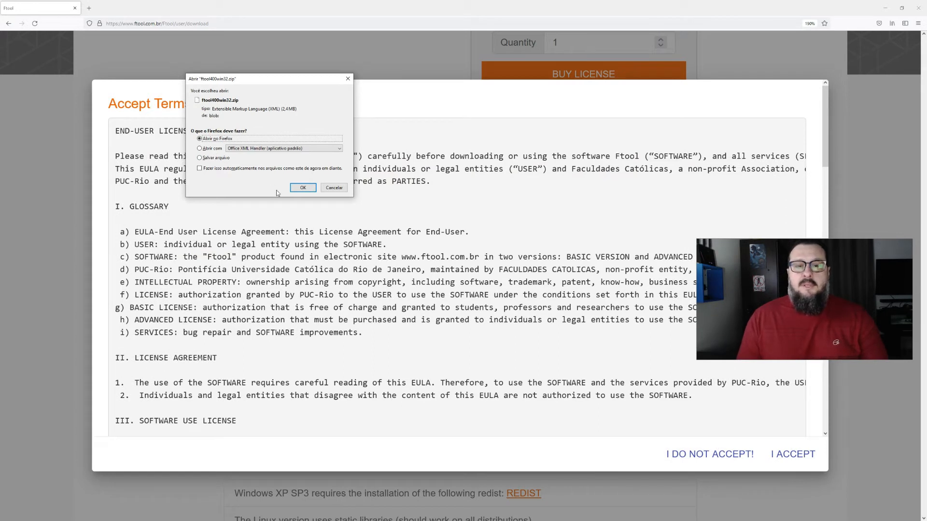
# Choose to save the ftool400win32.zip file and store it on the computer
pyautogui.click(219, 159)
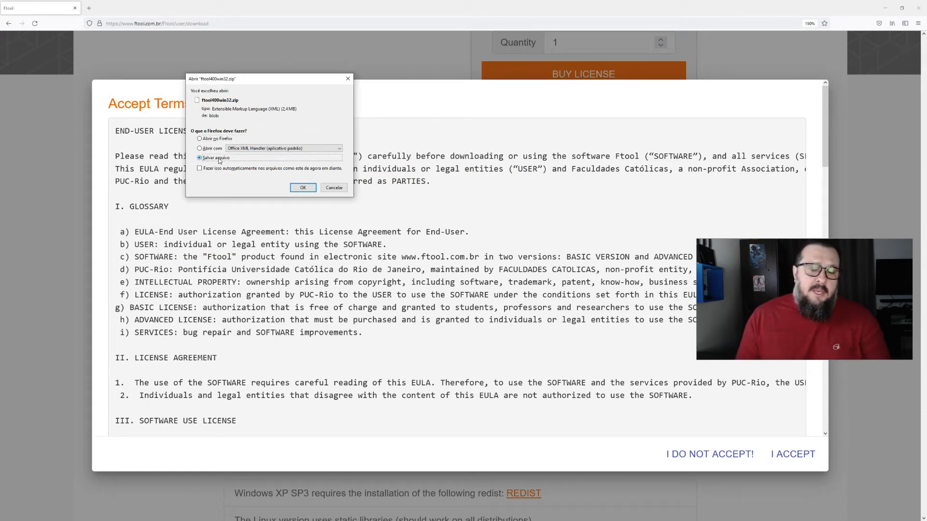
pyautogui.click(300, 187)
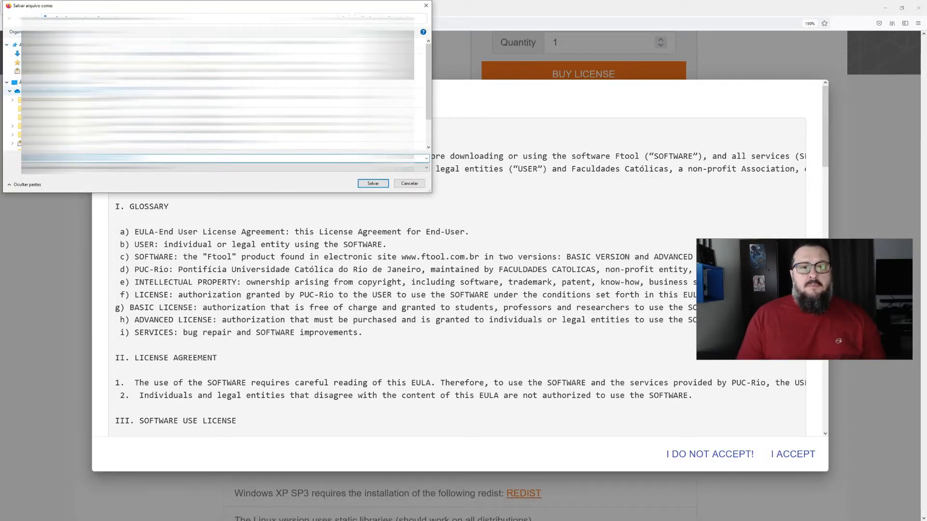
pyautogui.click(37, 82)
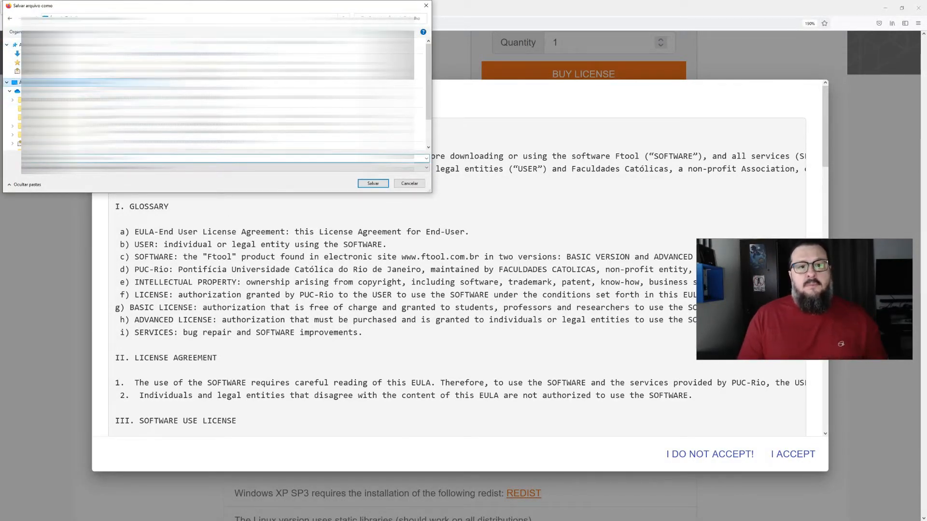
pyautogui.click(358, 182)
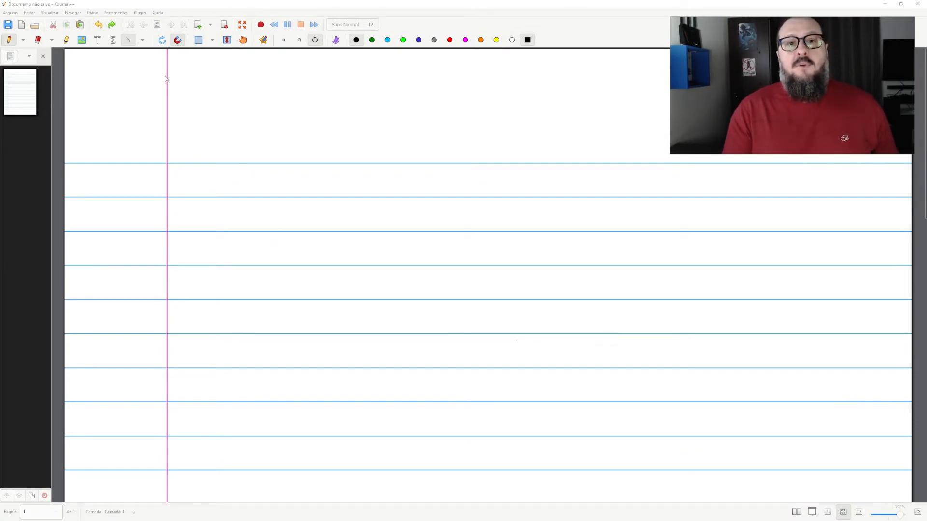
# Switch to Xournal++ and draw a black horizontal beam with a pinned support at its left end and rollers at an intermediate point and the right end
pyautogui.moveTo(225, 231); pyautogui.dragTo(690, 231)
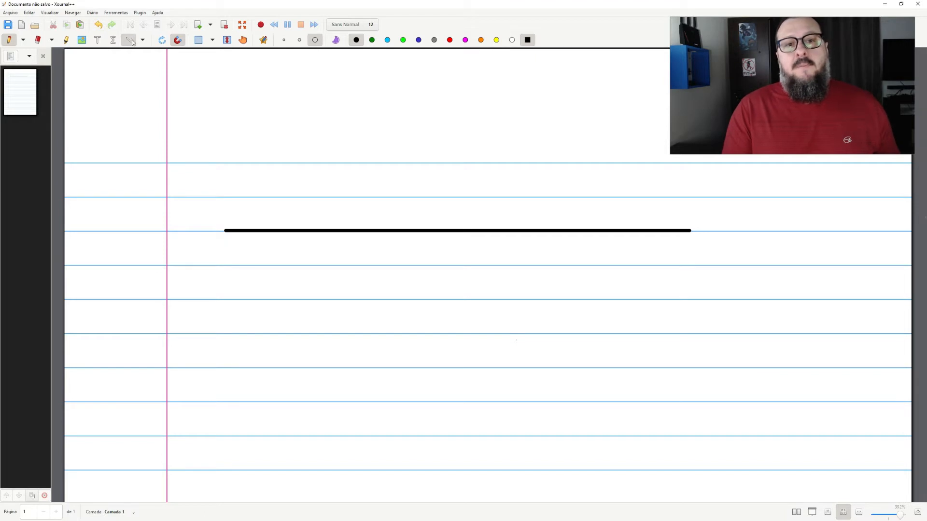
pyautogui.moveTo(221, 244)
pyautogui.mouseDown()
pyautogui.moveTo(225, 227)
pyautogui.moveTo(243, 240)
pyautogui.moveTo(217, 253)
pyautogui.mouseUp()
pyautogui.moveTo(228, 243)
pyautogui.mouseDown()
pyautogui.moveTo(223, 253)
pyautogui.moveTo(237, 252)
pyautogui.mouseUp()
pyautogui.moveTo(490, 230)
pyautogui.mouseDown()
pyautogui.moveTo(484, 245)
pyautogui.moveTo(499, 243)
pyautogui.mouseUp()
pyautogui.moveTo(477, 250); pyautogui.dragTo(503, 249)
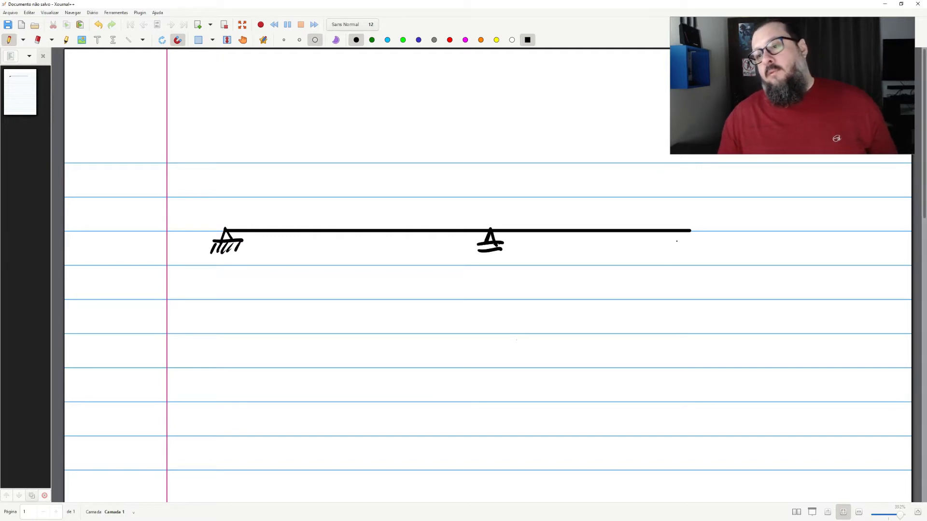
pyautogui.moveTo(691, 231)
pyautogui.mouseDown()
pyautogui.moveTo(683, 243)
pyautogui.moveTo(702, 251)
pyautogui.mouseUp()
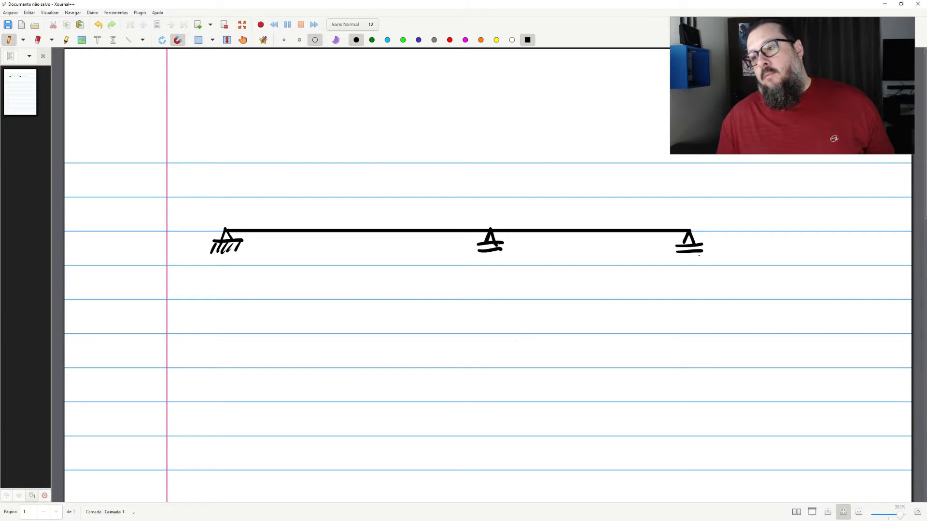
# Label the beam's left span 800 cm and its right span 600 cm in red handwriting
pyautogui.click(449, 40)
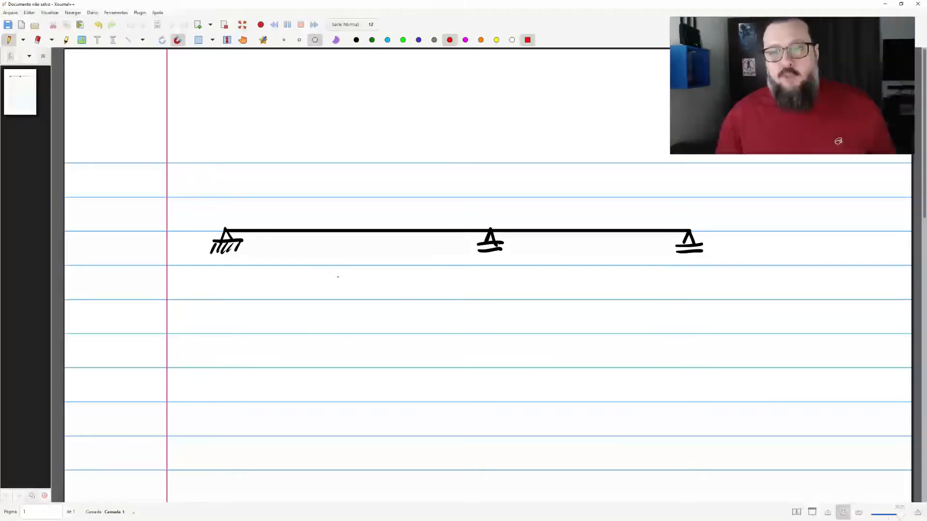
pyautogui.moveTo(310, 254); pyautogui.dragTo(368, 263)
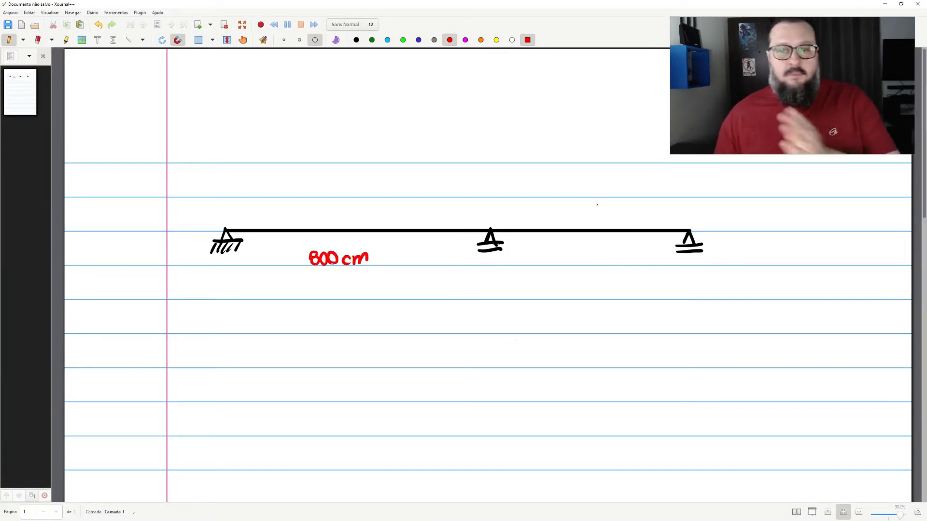
pyautogui.moveTo(570, 250)
pyautogui.mouseDown()
pyautogui.moveTo(564, 258)
pyautogui.moveTo(591, 251)
pyautogui.mouseUp()
pyautogui.moveTo(605, 257); pyautogui.dragTo(601, 263)
pyautogui.moveTo(606, 257); pyautogui.dragTo(615, 261)
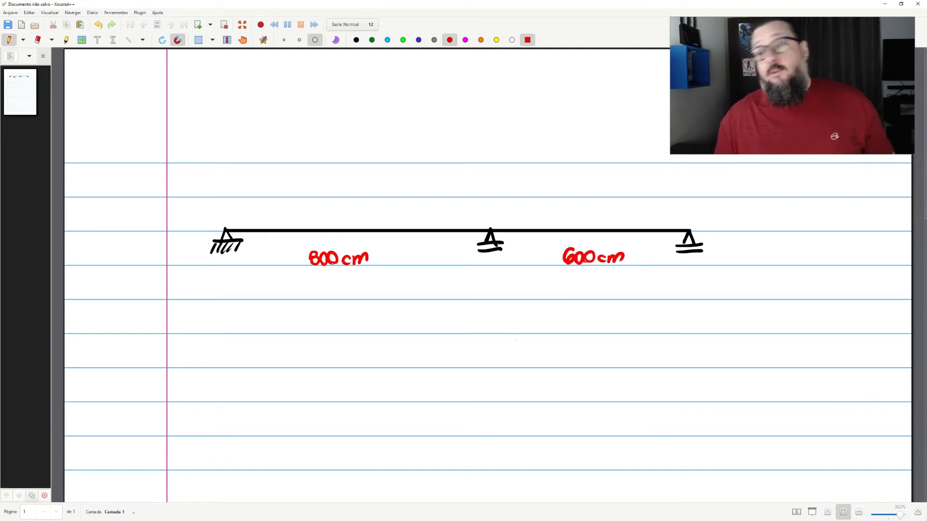
# Draw a green uniformly distributed load over the whole beam, with arrows at both ends, and label it 45 KN/m
pyautogui.click(373, 41)
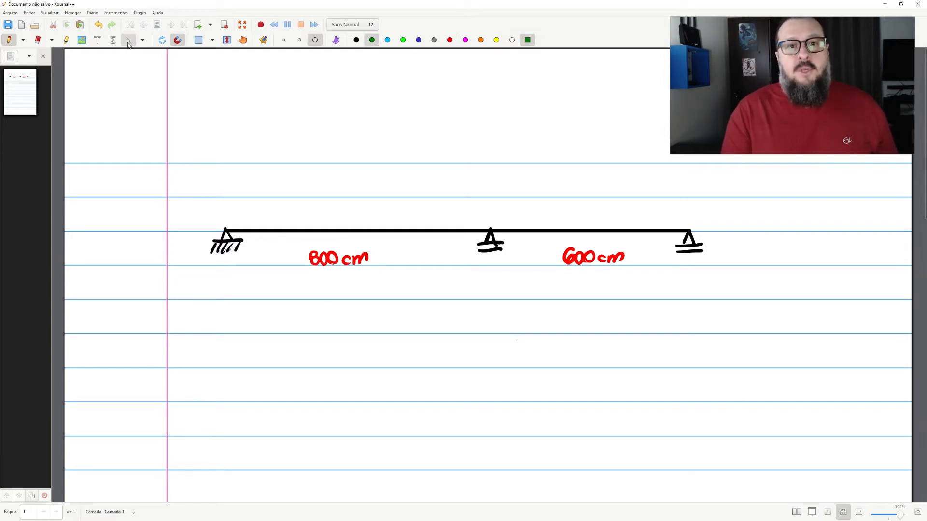
pyautogui.moveTo(220, 197)
pyautogui.mouseDown()
pyautogui.moveTo(629, 169)
pyautogui.moveTo(692, 199)
pyautogui.mouseUp()
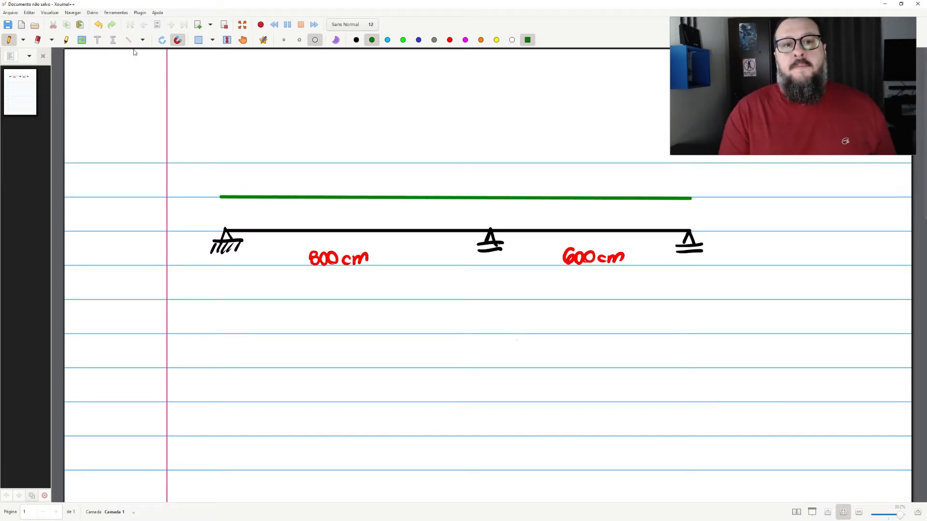
pyautogui.moveTo(220, 198); pyautogui.dragTo(221, 220)
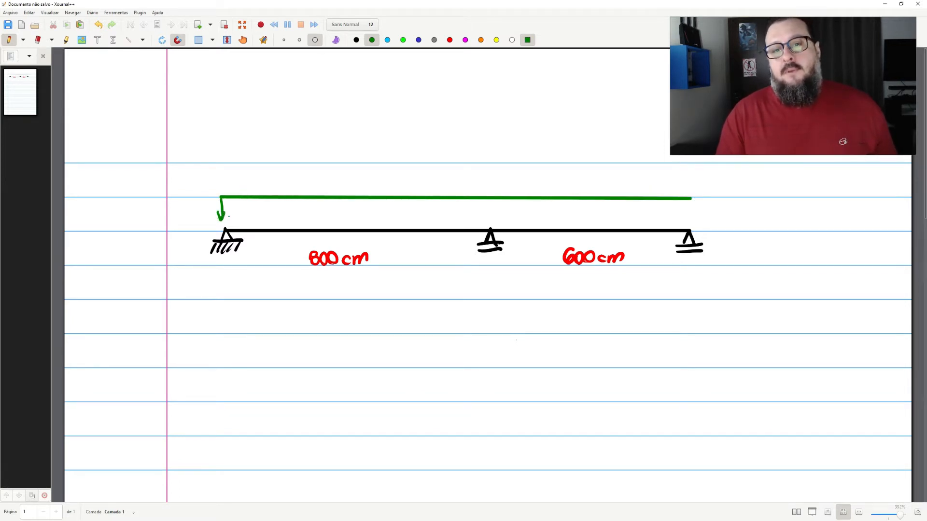
pyautogui.moveTo(689, 199); pyautogui.dragTo(690, 216)
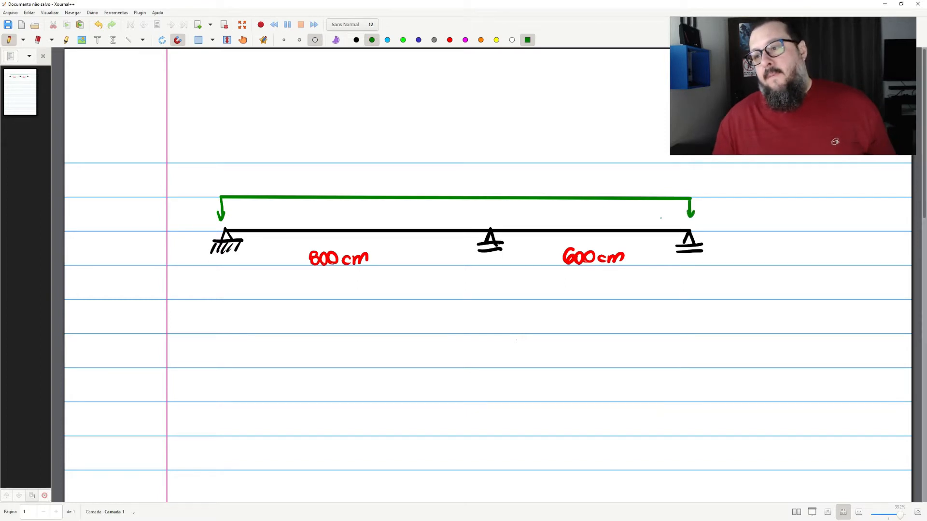
pyautogui.moveTo(394, 161)
pyautogui.mouseDown()
pyautogui.moveTo(399, 187)
pyautogui.moveTo(410, 171)
pyautogui.mouseUp()
pyautogui.moveTo(419, 172)
pyautogui.mouseDown()
pyautogui.moveTo(419, 189)
pyautogui.moveTo(436, 193)
pyautogui.mouseUp()
pyautogui.moveTo(445, 190)
pyautogui.mouseDown()
pyautogui.moveTo(449, 178)
pyautogui.moveTo(461, 189)
pyautogui.mouseUp()
# Sketch a tall, narrow rectangular cross-section in black below the right span of the beam
pyautogui.click(356, 40)
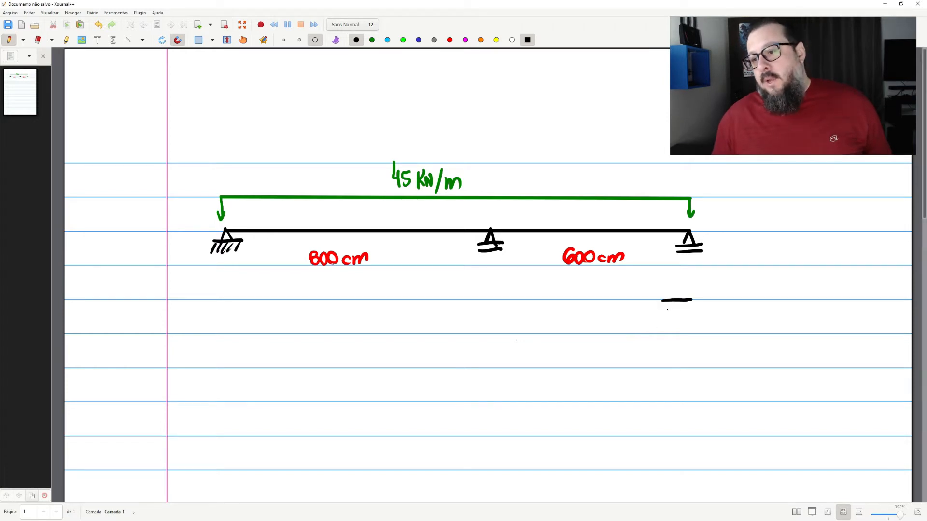
pyautogui.moveTo(661, 309)
pyautogui.mouseDown()
pyautogui.moveTo(663, 388)
pyautogui.moveTo(696, 401)
pyautogui.mouseUp()
pyautogui.moveTo(692, 300); pyautogui.dragTo(692, 339)
pyautogui.moveTo(696, 399); pyautogui.dragTo(697, 404)
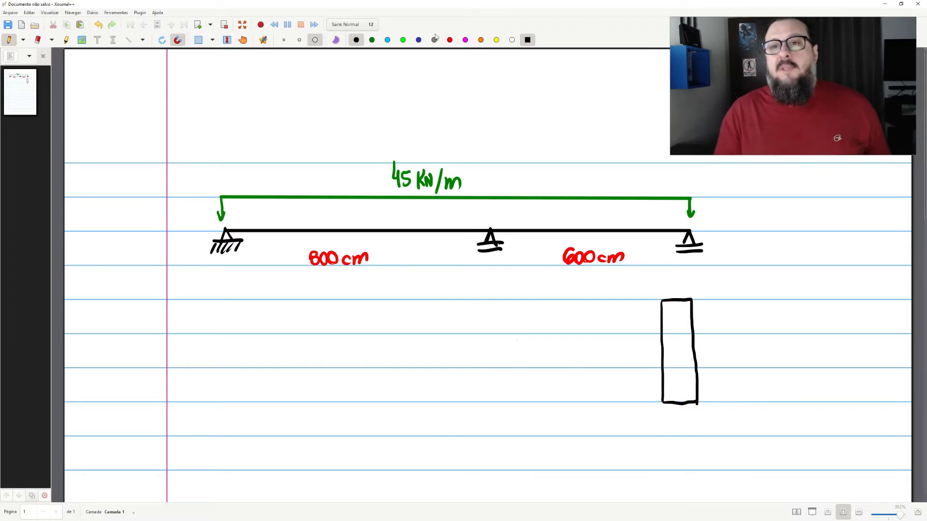
# Label the cross-section's height 90 cm and its width 25 cm in red handwriting
pyautogui.click(449, 39)
pyautogui.moveTo(715, 342)
pyautogui.mouseDown()
pyautogui.moveTo(706, 346)
pyautogui.moveTo(715, 359)
pyautogui.mouseUp()
pyautogui.moveTo(721, 348); pyautogui.dragTo(734, 359)
pyautogui.moveTo(737, 360); pyautogui.dragTo(751, 360)
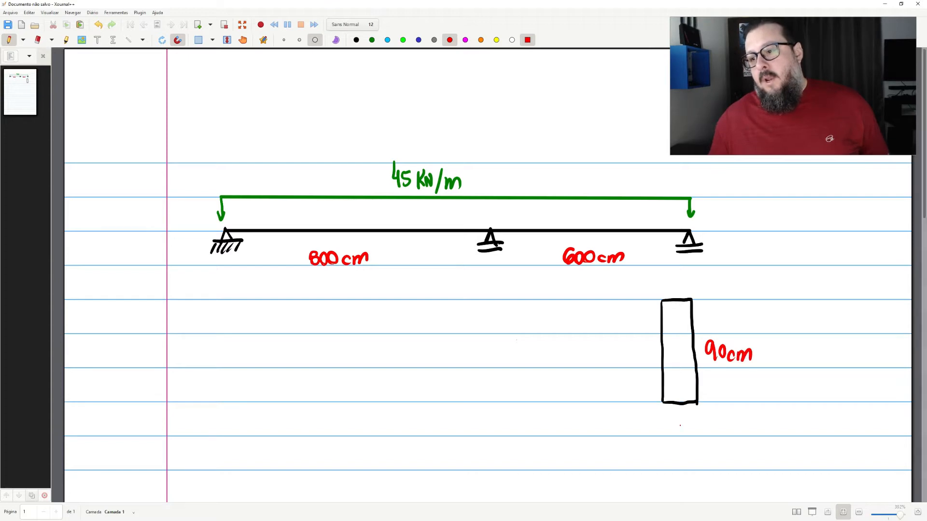
pyautogui.moveTo(668, 419); pyautogui.dragTo(675, 430)
pyautogui.moveTo(702, 433); pyautogui.dragTo(712, 433)
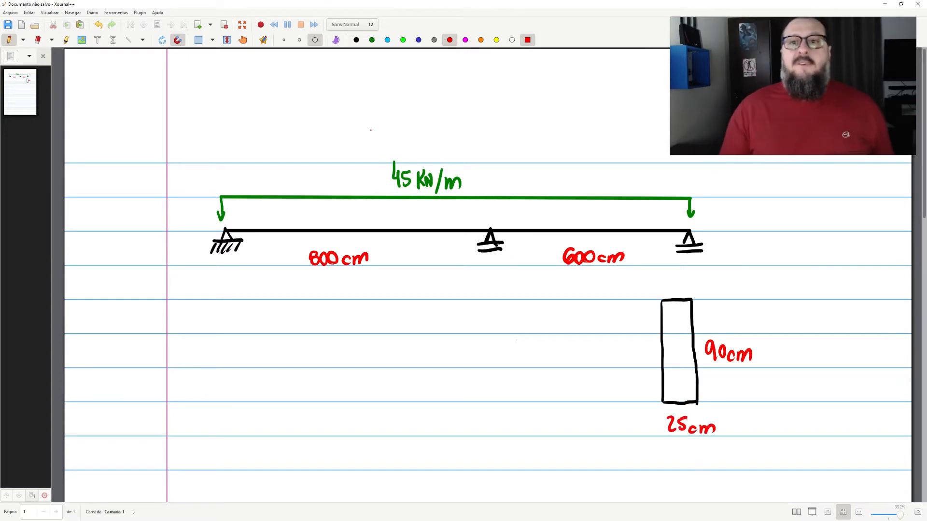
# Hatch the inside of the rectangular cross-section with grey diagonal strokes
pyautogui.click(433, 41)
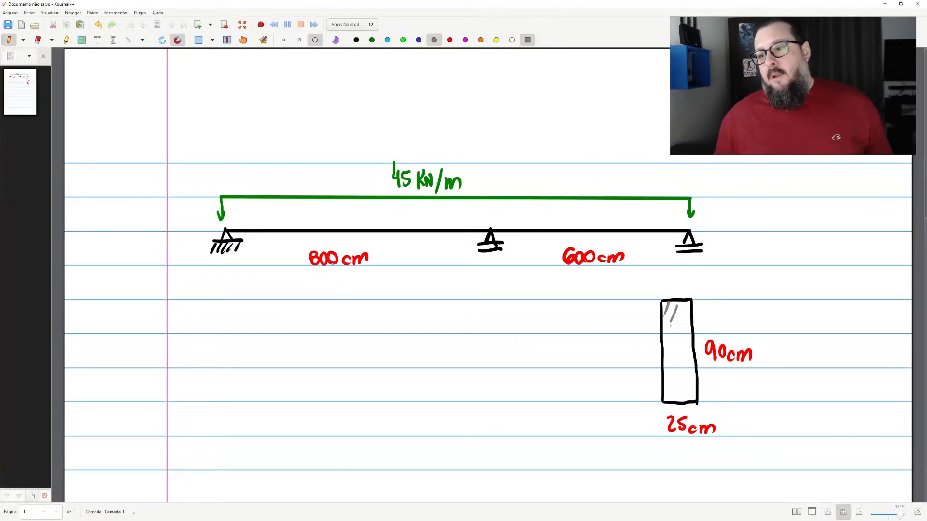
pyautogui.moveTo(683, 337); pyautogui.dragTo(671, 357)
pyautogui.moveTo(678, 355); pyautogui.dragTo(670, 381)
pyautogui.moveTo(681, 375); pyautogui.dragTo(678, 399)
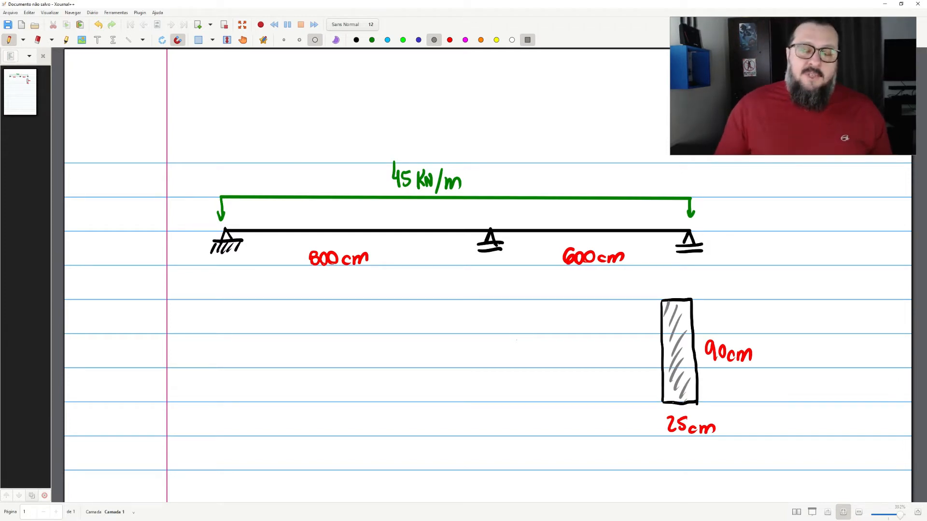
# Write the material note "Concreto C20" in black below the left span of the beam
pyautogui.click(357, 40)
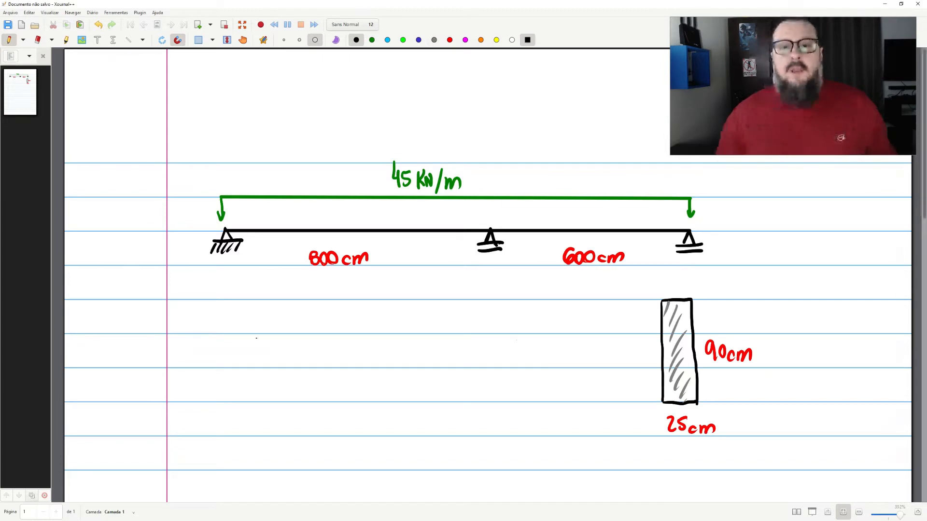
pyautogui.moveTo(194, 313)
pyautogui.mouseDown()
pyautogui.moveTo(206, 327)
pyautogui.moveTo(225, 325)
pyautogui.mouseUp()
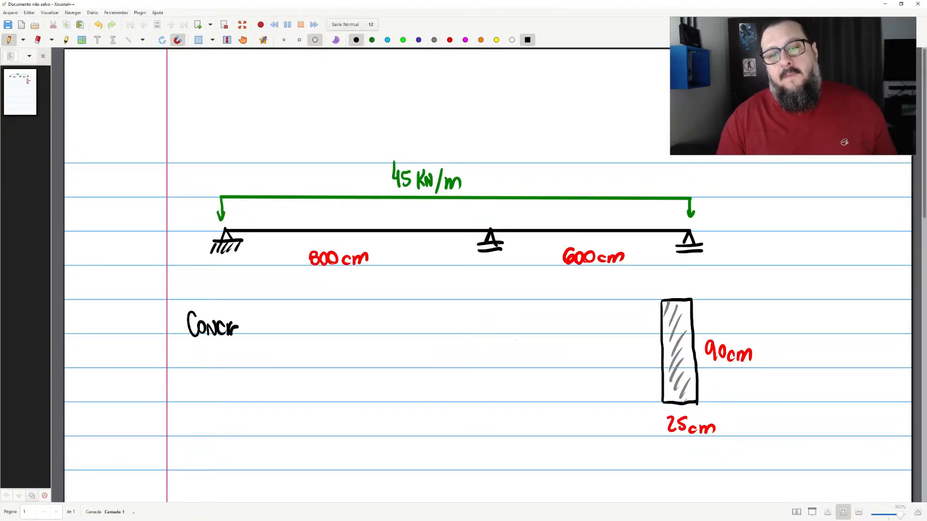
pyautogui.moveTo(256, 324)
pyautogui.mouseDown()
pyautogui.moveTo(295, 334)
pyautogui.moveTo(318, 324)
pyautogui.mouseUp()
pyautogui.click(318, 331)
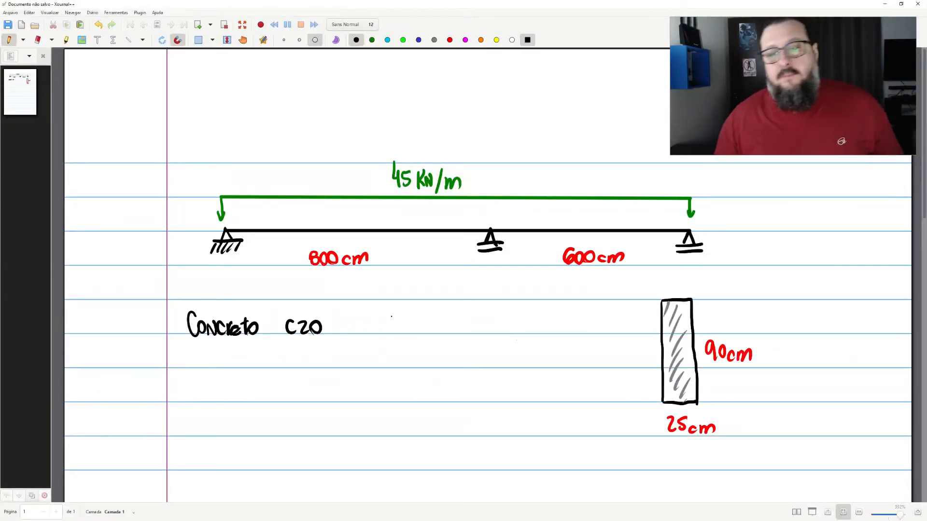
# Write the aggregate note "basalto" in black after "Concreto C20" and the standard "NBR 6118/2014" on the line below
pyautogui.moveTo(401, 308)
pyautogui.mouseDown()
pyautogui.moveTo(402, 331)
pyautogui.moveTo(428, 319)
pyautogui.moveTo(445, 326)
pyautogui.mouseUp()
pyautogui.moveTo(445, 304)
pyautogui.mouseDown()
pyautogui.moveTo(448, 333)
pyautogui.moveTo(455, 332)
pyautogui.mouseUp()
pyautogui.moveTo(451, 319); pyautogui.dragTo(466, 332)
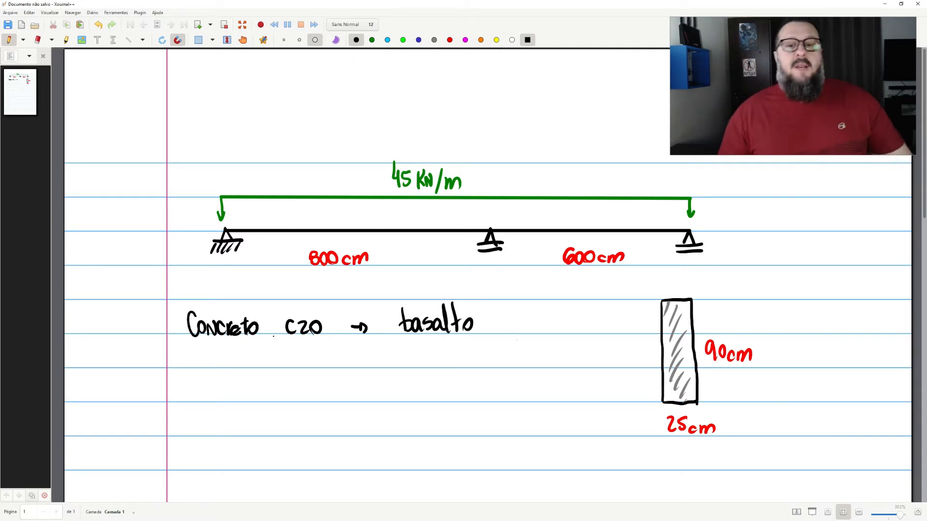
pyautogui.moveTo(174, 355)
pyautogui.mouseDown()
pyautogui.moveTo(196, 368)
pyautogui.moveTo(251, 358)
pyautogui.moveTo(261, 371)
pyautogui.moveTo(278, 369)
pyautogui.moveTo(279, 357)
pyautogui.mouseUp()
pyautogui.moveTo(289, 354); pyautogui.dragTo(300, 370)
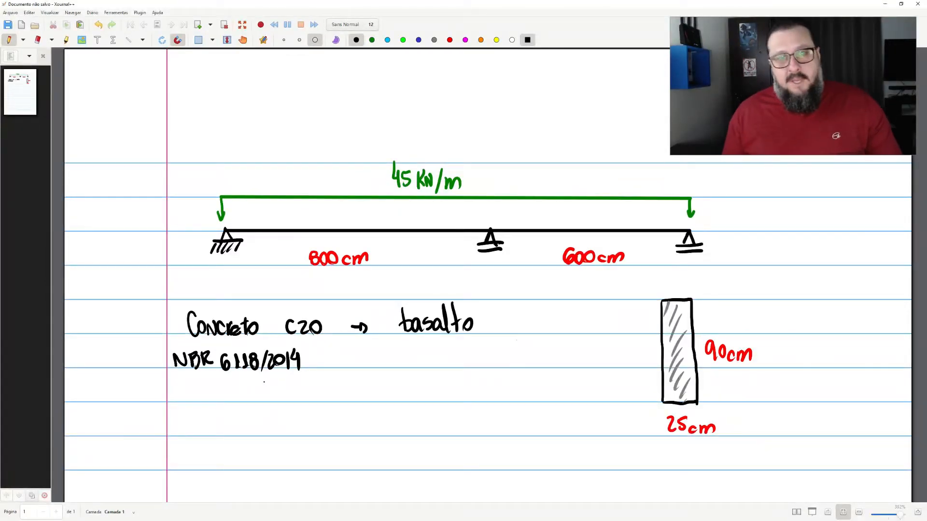
# Write the secant modulus formula Ecs = αi · Eci in black below the NBR 6118/2014 reference
pyautogui.moveTo(196, 384)
pyautogui.mouseDown()
pyautogui.moveTo(208, 404)
pyautogui.moveTo(208, 381)
pyautogui.moveTo(223, 403)
pyautogui.mouseUp()
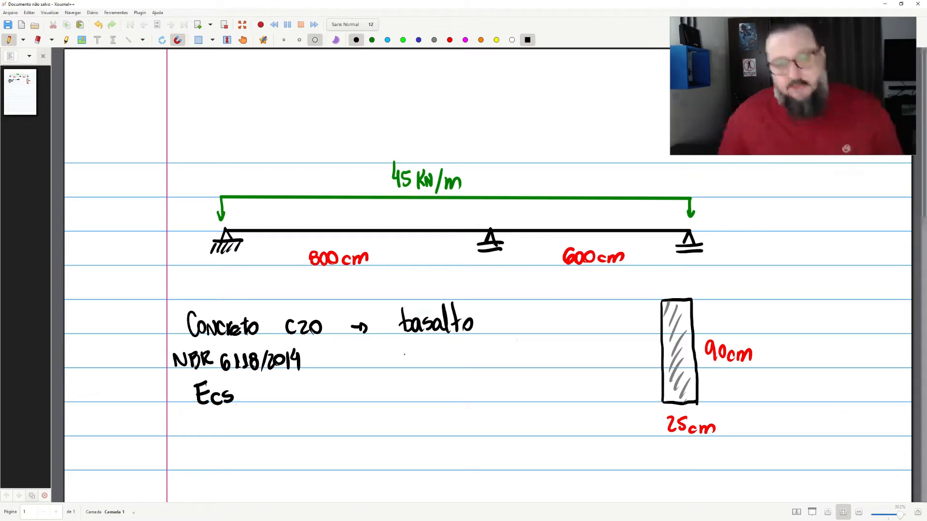
pyautogui.moveTo(246, 393); pyautogui.dragTo(293, 400)
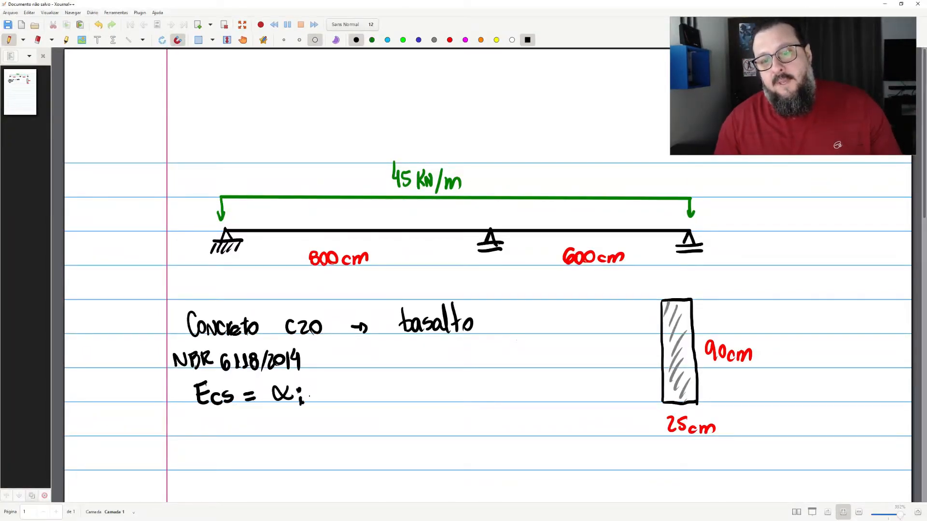
pyautogui.click(317, 397)
pyautogui.moveTo(337, 385); pyautogui.dragTo(346, 401)
pyautogui.moveTo(334, 391); pyautogui.dragTo(362, 401)
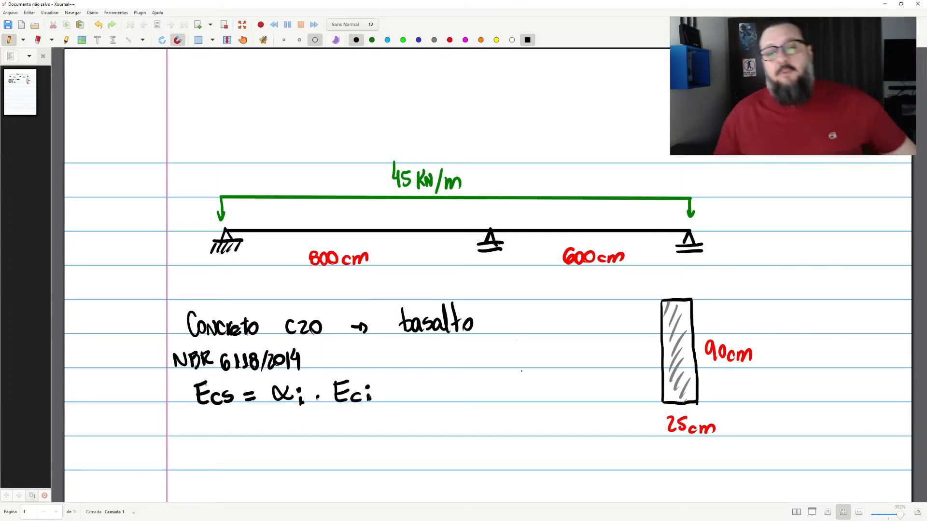
# Write the initial modulus formula Eci = αE · 5600 · √fck ; MPa in black below the Ecs formula
pyautogui.moveTo(188, 448); pyautogui.dragTo(200, 467)
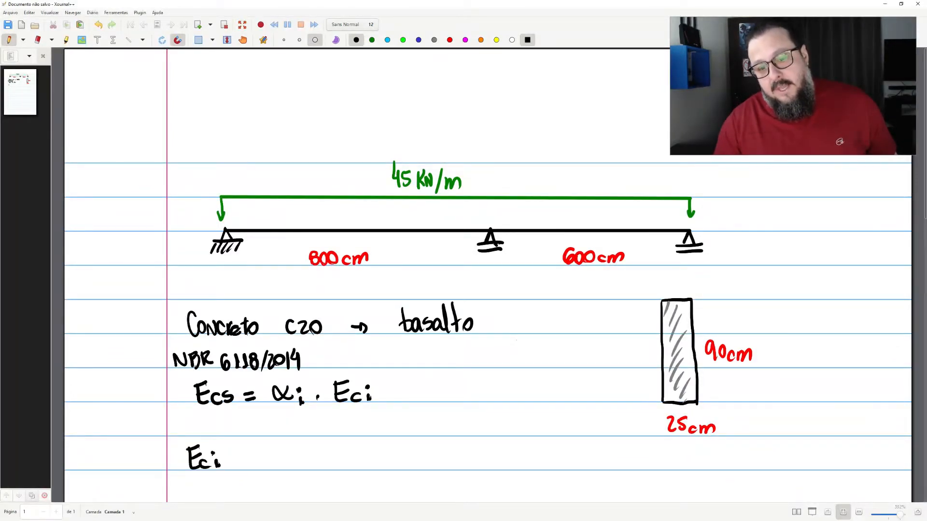
pyautogui.moveTo(238, 459); pyautogui.dragTo(250, 459)
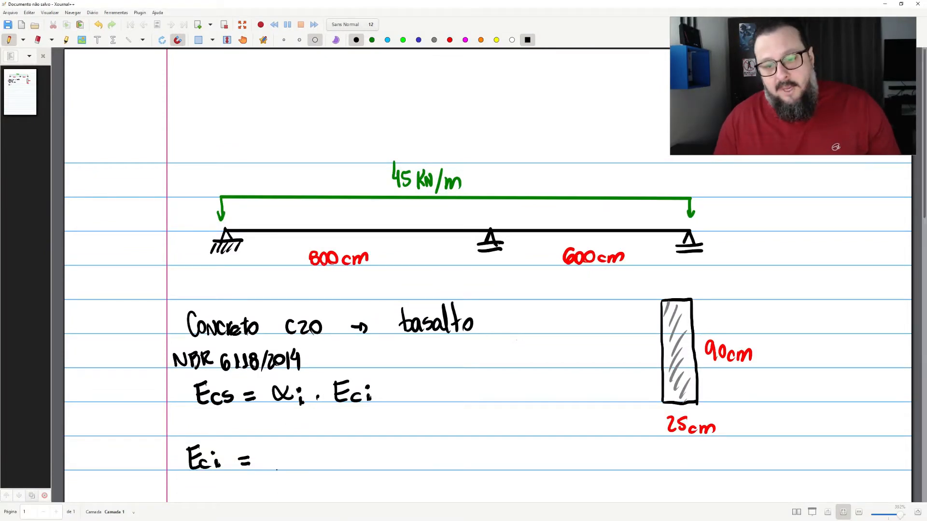
pyautogui.moveTo(283, 451); pyautogui.dragTo(291, 467)
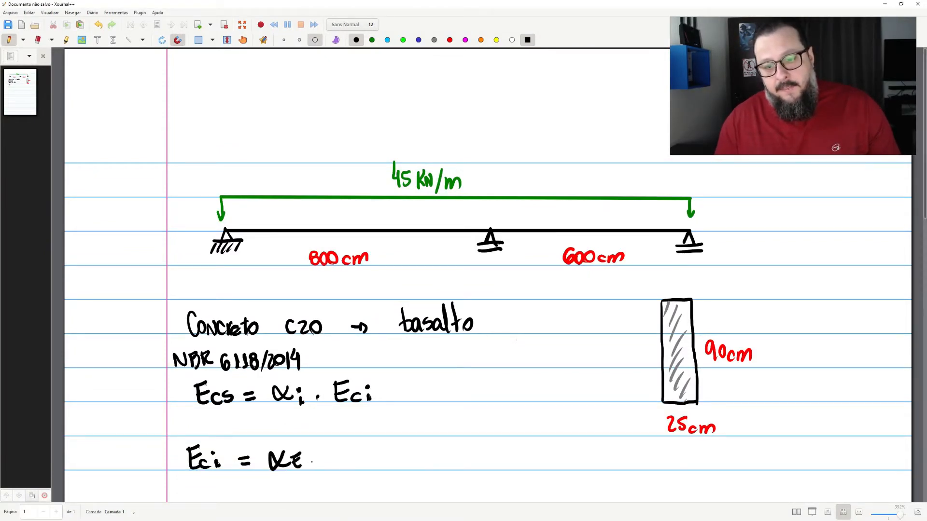
pyautogui.moveTo(335, 451)
pyautogui.mouseDown()
pyautogui.moveTo(330, 466)
pyautogui.moveTo(414, 434)
pyautogui.moveTo(465, 429)
pyautogui.moveTo(420, 469)
pyautogui.moveTo(428, 455)
pyautogui.mouseUp()
pyautogui.moveTo(437, 456)
pyautogui.mouseDown()
pyautogui.moveTo(433, 467)
pyautogui.moveTo(493, 477)
pyautogui.mouseUp()
pyautogui.click(493, 454)
pyautogui.moveTo(525, 446)
pyautogui.mouseDown()
pyautogui.moveTo(526, 468)
pyautogui.moveTo(562, 467)
pyautogui.mouseUp()
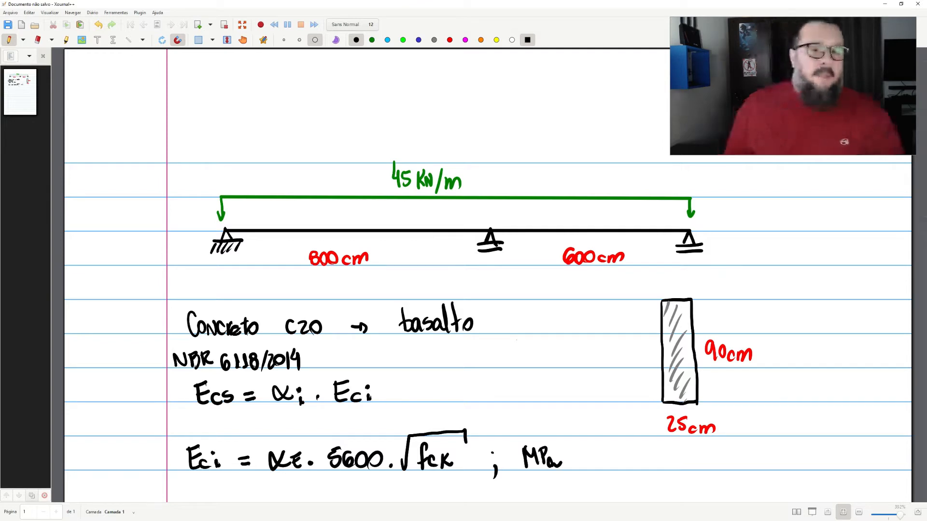
pyautogui.moveTo(177, 121); pyautogui.dragTo(190, 123)
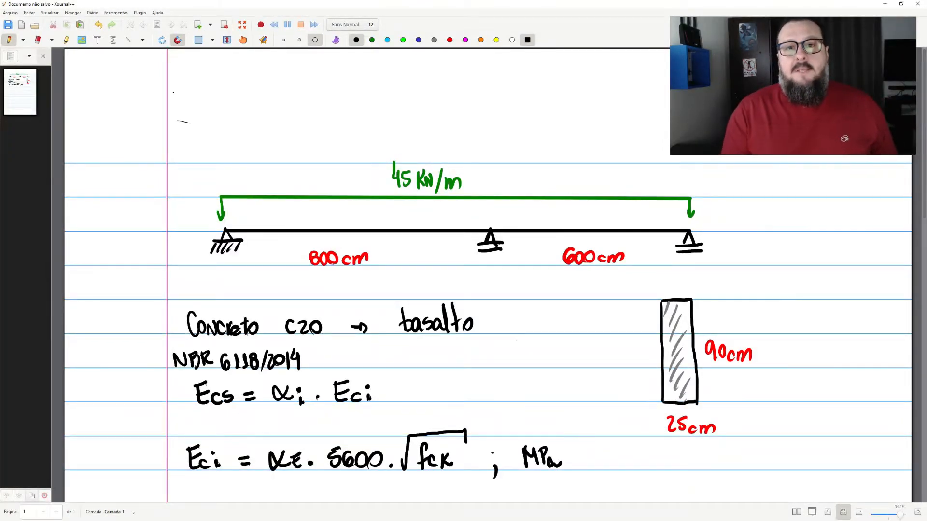
# Annotate αE in the Eci formula with a downward arrow to the value 1,20 and underline the word "basalto" with a wavy line
pyautogui.click(242, 40)
pyautogui.moveTo(332, 396); pyautogui.dragTo(311, 307)
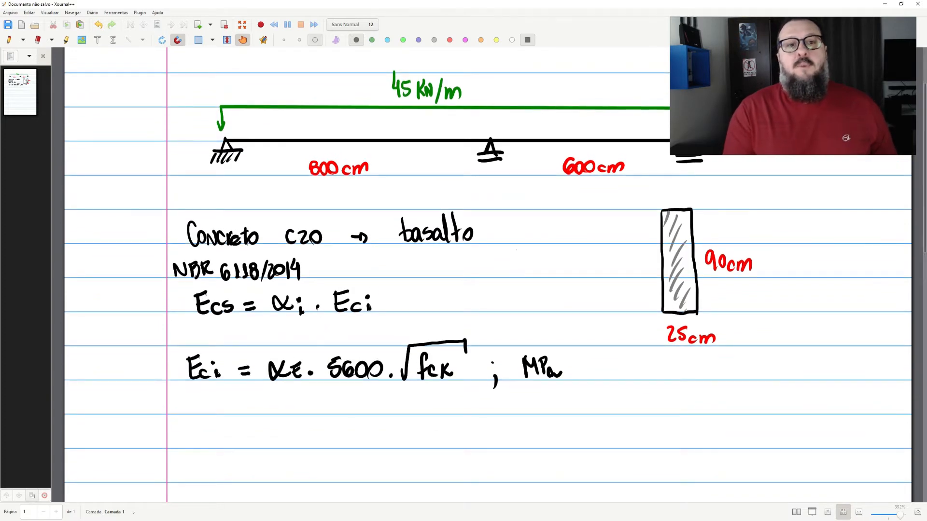
pyautogui.click(8, 40)
pyautogui.moveTo(282, 393); pyautogui.dragTo(283, 412)
pyautogui.moveTo(404, 250); pyautogui.dragTo(466, 249)
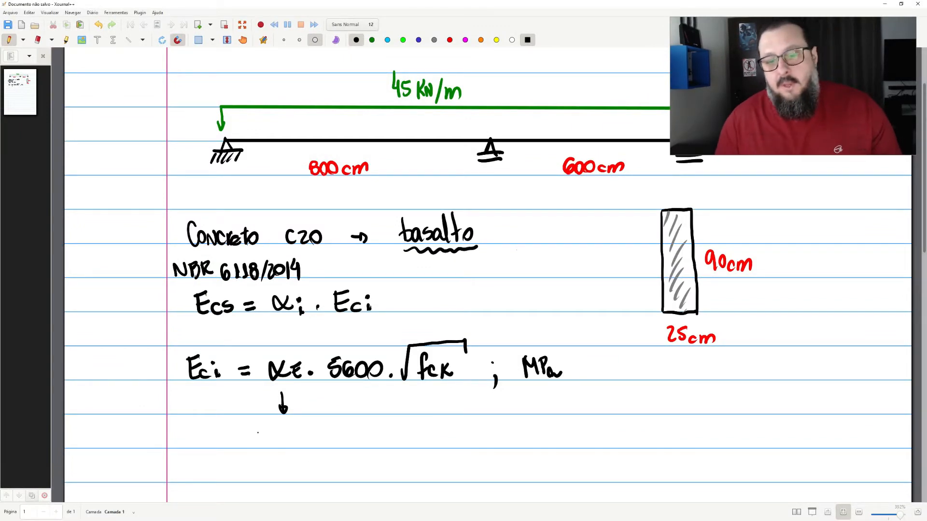
pyautogui.moveTo(271, 440); pyautogui.dragTo(270, 449)
pyautogui.moveTo(279, 440)
pyautogui.mouseDown()
pyautogui.moveTo(277, 448)
pyautogui.moveTo(296, 448)
pyautogui.moveTo(300, 436)
pyautogui.mouseUp()
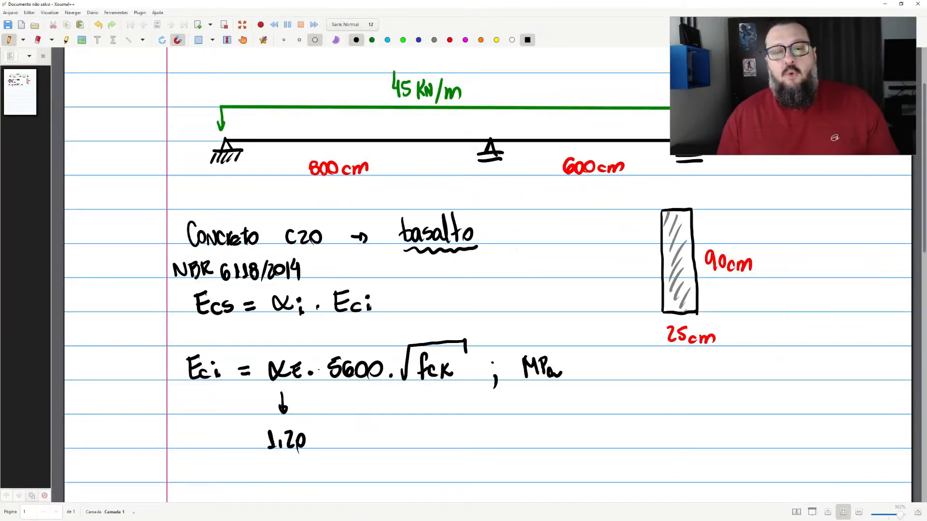
# Write the coefficient formula αi = 0,8 + 0,2 · fck/80 ≤ 1,0 in black below the 1,20 value
pyautogui.moveTo(195, 465)
pyautogui.mouseDown()
pyautogui.moveTo(186, 475)
pyautogui.moveTo(202, 479)
pyautogui.mouseUp()
pyautogui.moveTo(209, 474)
pyautogui.mouseDown()
pyautogui.moveTo(254, 483)
pyautogui.moveTo(260, 469)
pyautogui.mouseUp()
pyautogui.moveTo(266, 474)
pyautogui.mouseDown()
pyautogui.moveTo(266, 484)
pyautogui.moveTo(274, 473)
pyautogui.mouseUp()
pyautogui.moveTo(284, 476); pyautogui.dragTo(304, 467)
pyautogui.moveTo(317, 472)
pyautogui.mouseDown()
pyautogui.moveTo(315, 481)
pyautogui.moveTo(330, 480)
pyautogui.mouseUp()
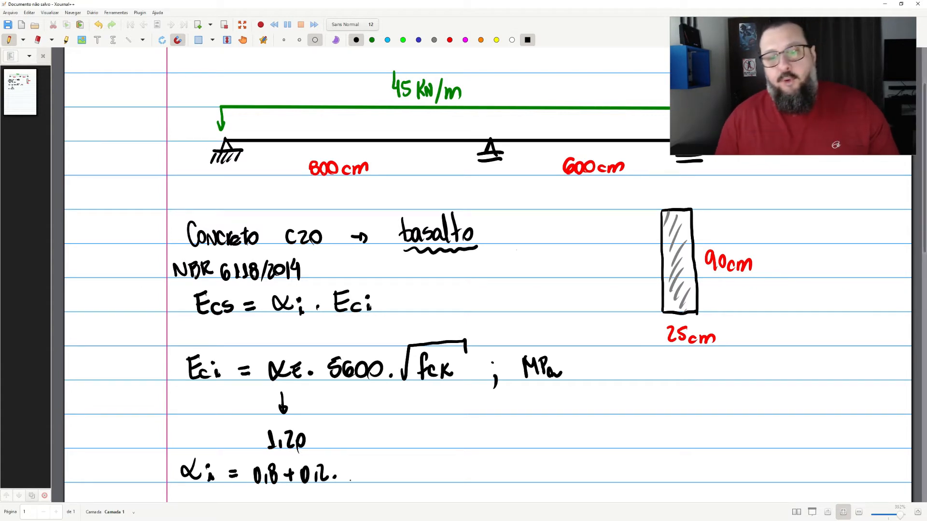
pyautogui.moveTo(359, 457)
pyautogui.mouseDown()
pyautogui.moveTo(353, 484)
pyautogui.moveTo(361, 472)
pyautogui.mouseUp()
pyautogui.moveTo(368, 470)
pyautogui.mouseDown()
pyautogui.moveTo(366, 482)
pyautogui.moveTo(380, 482)
pyautogui.moveTo(364, 501)
pyautogui.moveTo(400, 483)
pyautogui.mouseUp()
pyautogui.moveTo(409, 467); pyautogui.dragTo(411, 483)
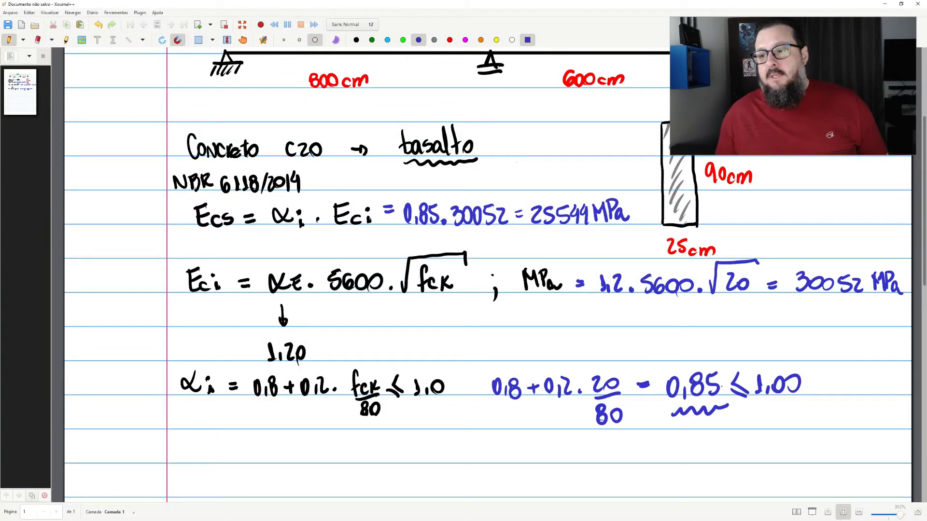
# Underline the 0,85 coefficient, the Ecs symbol and the 25544 MPa result with blue wavy lines
pyautogui.moveTo(669, 411); pyautogui.dragTo(726, 409)
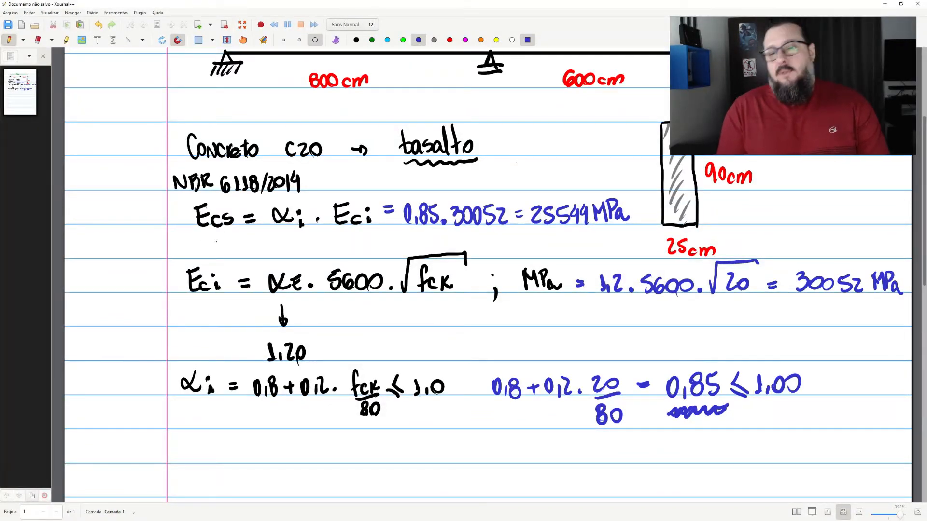
pyautogui.moveTo(199, 234); pyautogui.dragTo(240, 236)
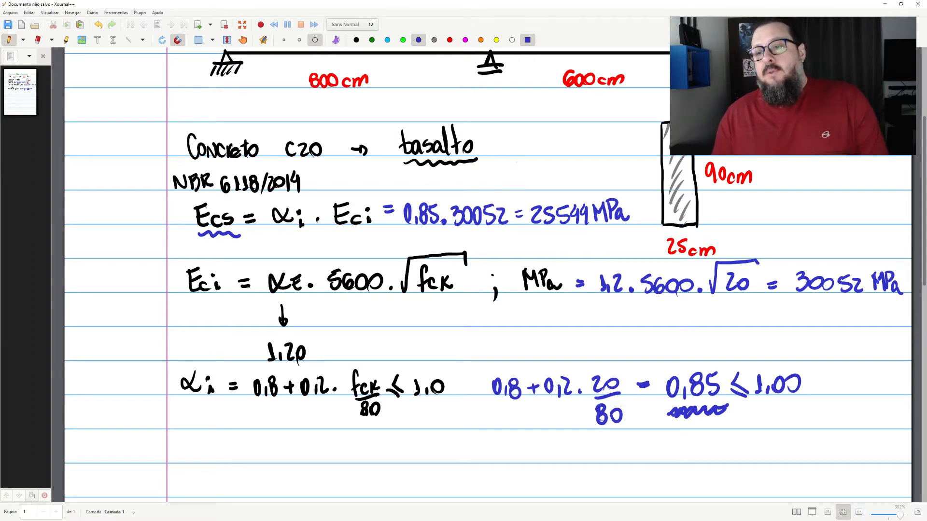
pyautogui.moveTo(530, 235); pyautogui.dragTo(607, 225)
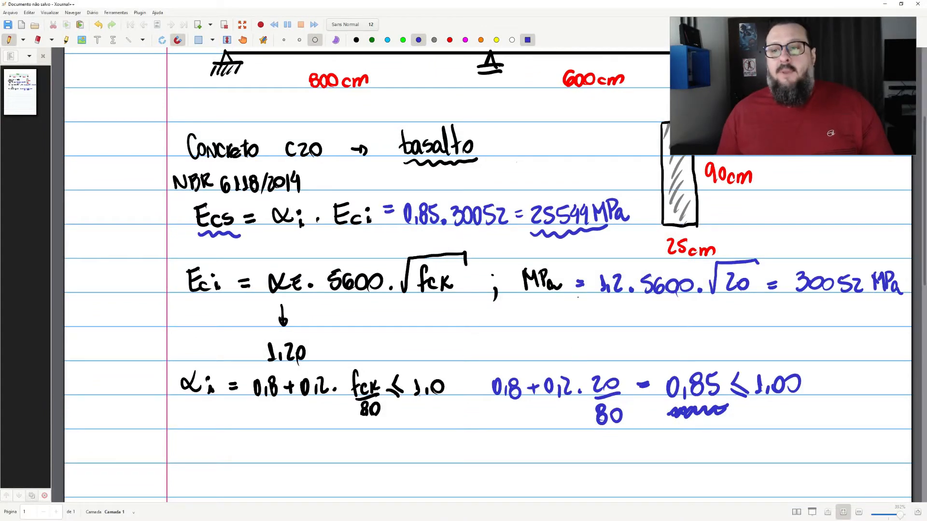
pyautogui.moveTo(526, 163)
pyautogui.mouseDown()
pyautogui.moveTo(536, 180)
pyautogui.moveTo(556, 160)
pyautogui.moveTo(550, 179)
pyautogui.mouseUp()
pyautogui.moveTo(551, 160); pyautogui.dragTo(572, 178)
pyautogui.moveTo(583, 156); pyautogui.dragTo(585, 165)
pyautogui.moveTo(582, 160)
pyautogui.mouseDown()
pyautogui.moveTo(582, 180)
pyautogui.moveTo(594, 167)
pyautogui.mouseUp()
pyautogui.moveTo(594, 166); pyautogui.dragTo(604, 172)
pyautogui.moveTo(605, 171)
pyautogui.mouseDown()
pyautogui.moveTo(607, 155)
pyautogui.moveTo(614, 169)
pyautogui.mouseUp()
pyautogui.moveTo(614, 169)
pyautogui.mouseDown()
pyautogui.moveTo(614, 154)
pyautogui.moveTo(613, 188)
pyautogui.moveTo(628, 181)
pyautogui.mouseUp()
pyautogui.moveTo(628, 182)
pyautogui.mouseDown()
pyautogui.moveTo(637, 173)
pyautogui.moveTo(644, 182)
pyautogui.mouseUp()
pyautogui.moveTo(638, 156)
pyautogui.mouseDown()
pyautogui.moveTo(650, 167)
pyautogui.moveTo(634, 135)
pyautogui.moveTo(548, 136)
pyautogui.moveTo(504, 176)
pyautogui.moveTo(573, 197)
pyautogui.moveTo(628, 199)
pyautogui.moveTo(656, 164)
pyautogui.moveTo(621, 144)
pyautogui.mouseUp()
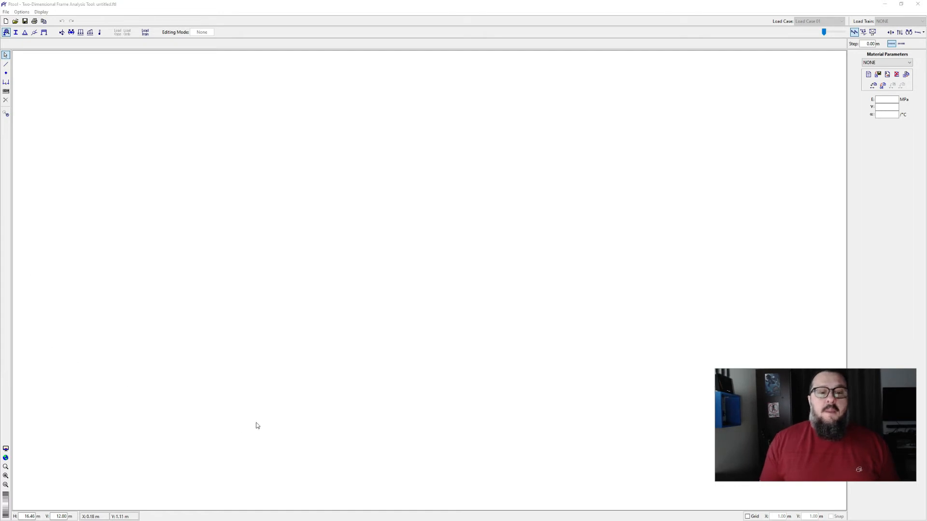
# Open Ftool's Units & Number Formatting settings
pyautogui.click(22, 12)
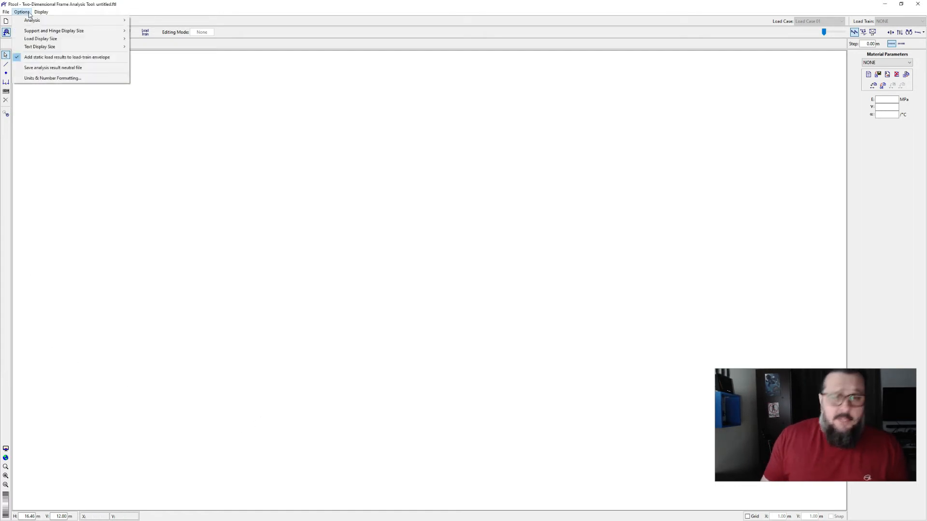
pyautogui.click(47, 79)
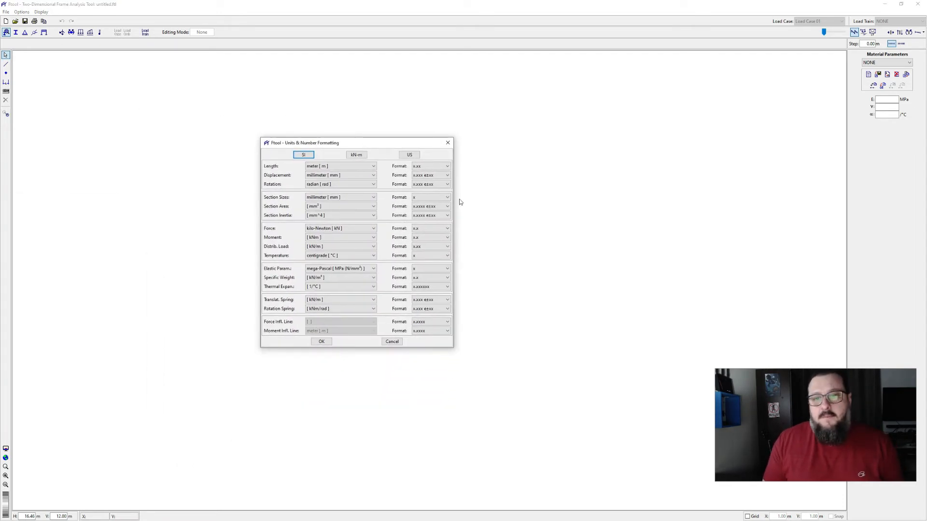
# Set the length and section size units to centimetres, the section area to cm² and the section inertia to cm^4
pyautogui.click(348, 167)
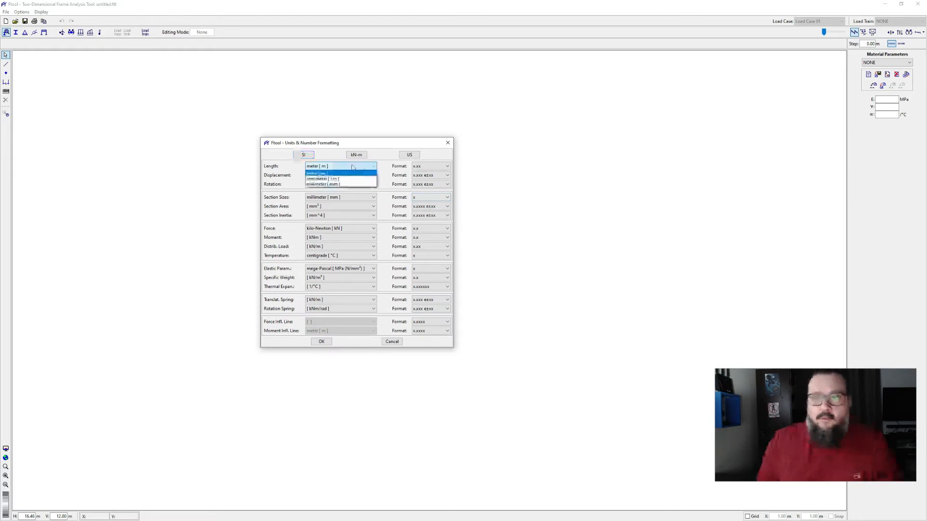
pyautogui.click(346, 179)
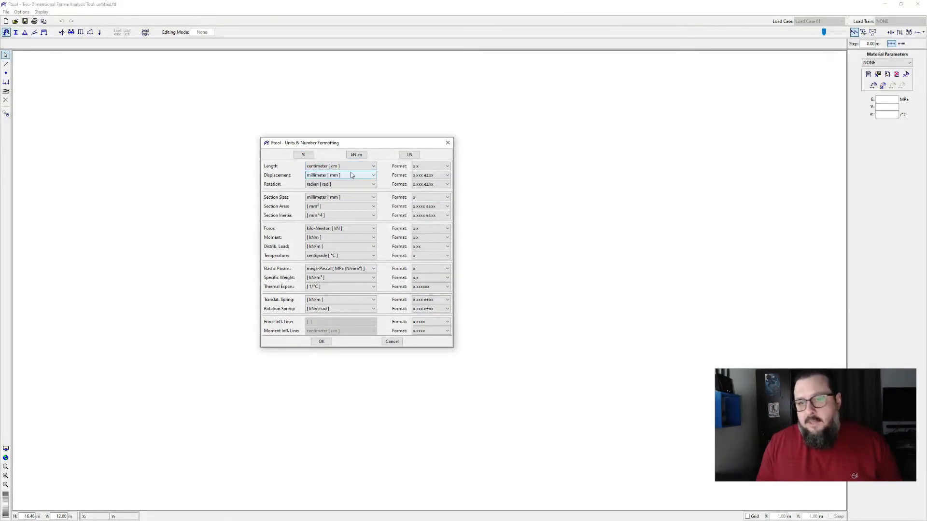
pyautogui.click(351, 176)
pyautogui.click(336, 193)
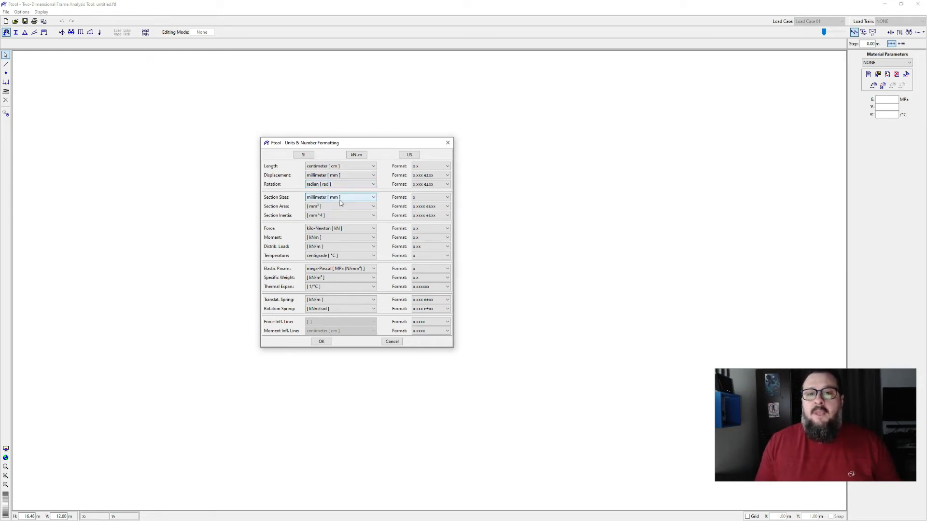
pyautogui.click(340, 198)
pyautogui.click(324, 209)
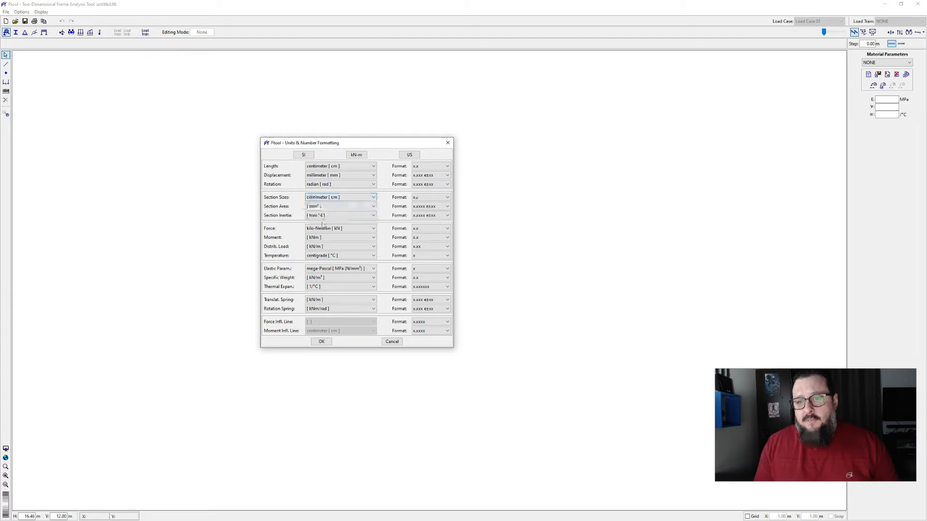
pyautogui.click(324, 209)
pyautogui.click(323, 218)
pyautogui.click(323, 218)
pyautogui.click(316, 224)
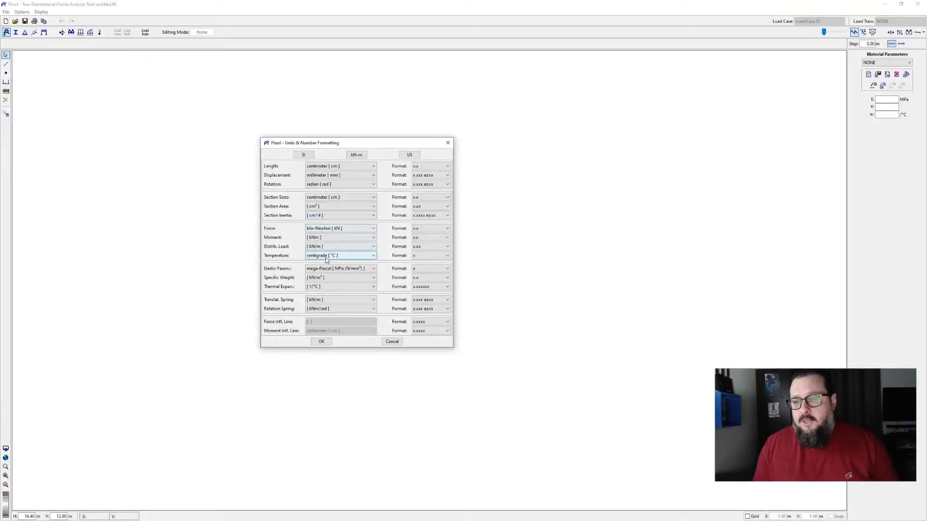
# Choose kNcm as the moment unit and kN/m as the distributed load unit
pyautogui.click(362, 227)
pyautogui.click(362, 228)
pyautogui.click(332, 238)
pyautogui.click(333, 238)
pyautogui.click(333, 239)
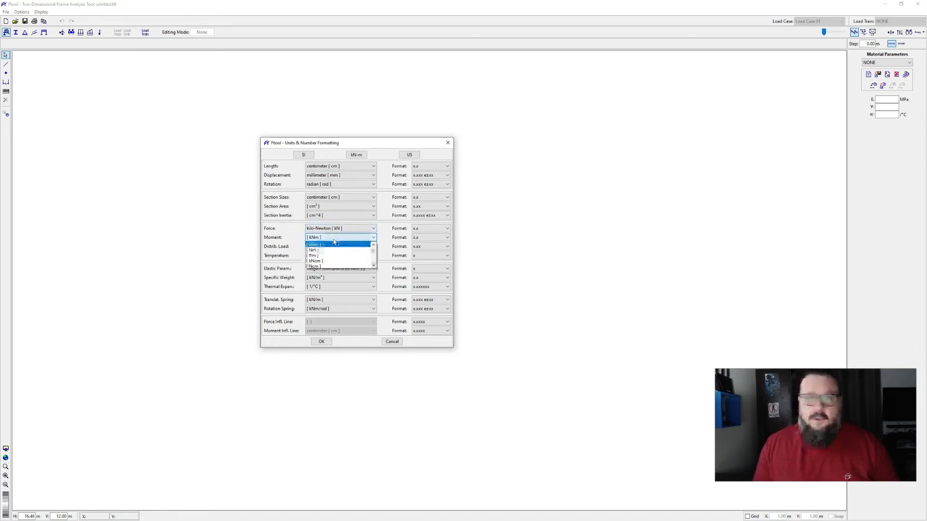
pyautogui.click(336, 247)
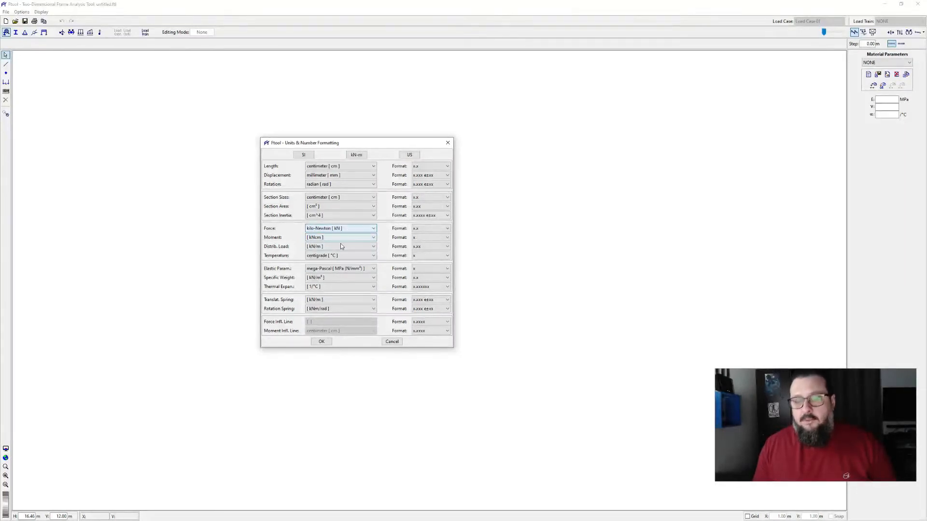
pyautogui.click(331, 247)
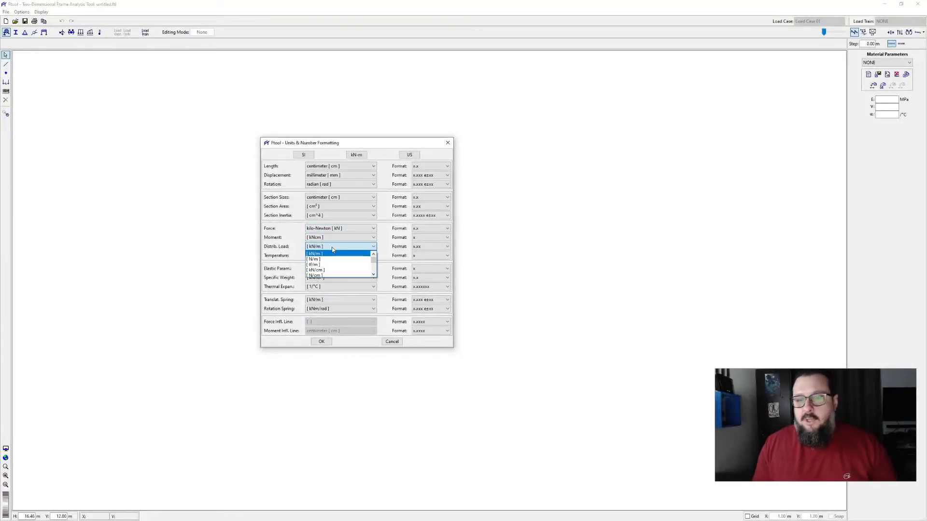
pyautogui.click(331, 254)
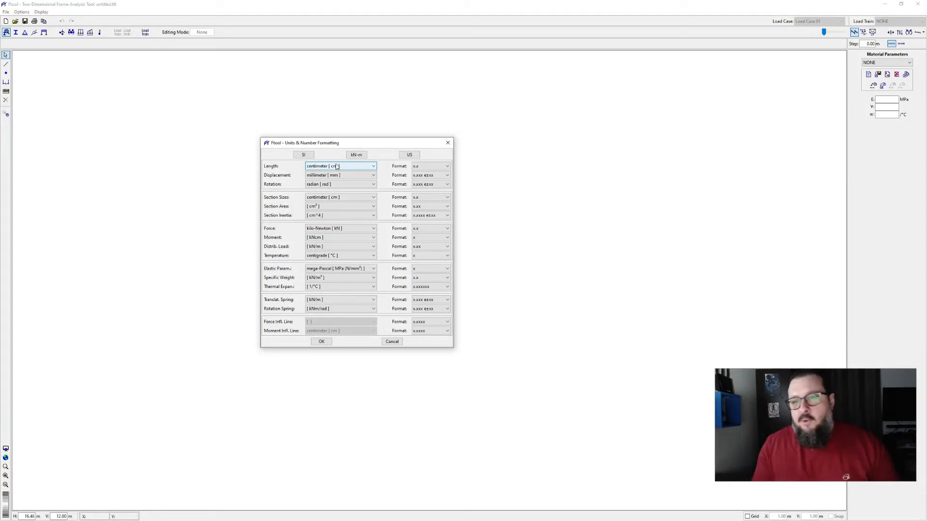
# Apply the kN-m unit preset and set the elastic parameter unit to mega-Pascal [MPa (N/mm²)]
pyautogui.click(361, 155)
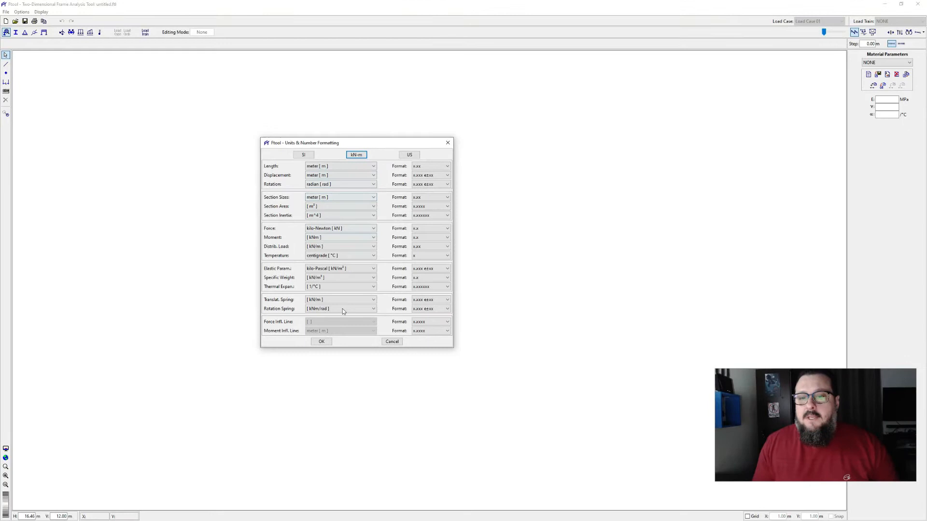
pyautogui.click(335, 272)
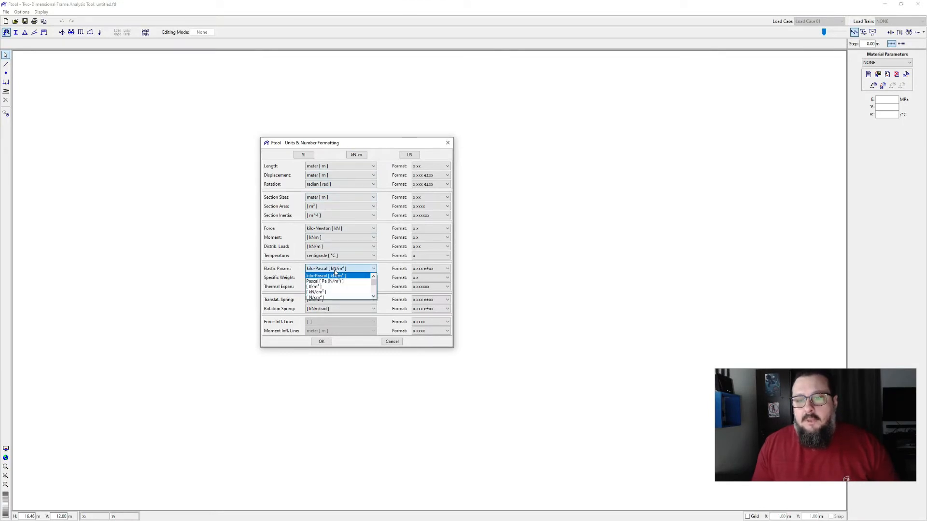
pyautogui.click(330, 293)
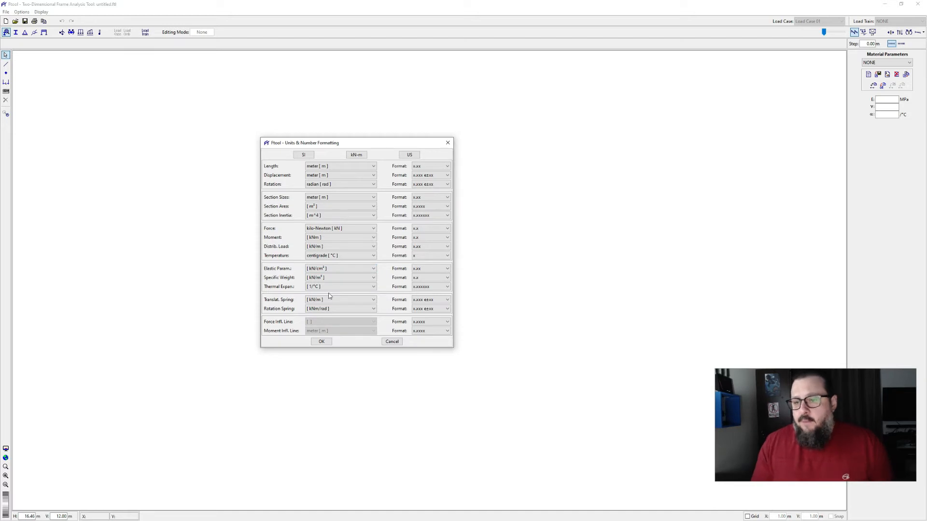
pyautogui.click(335, 269)
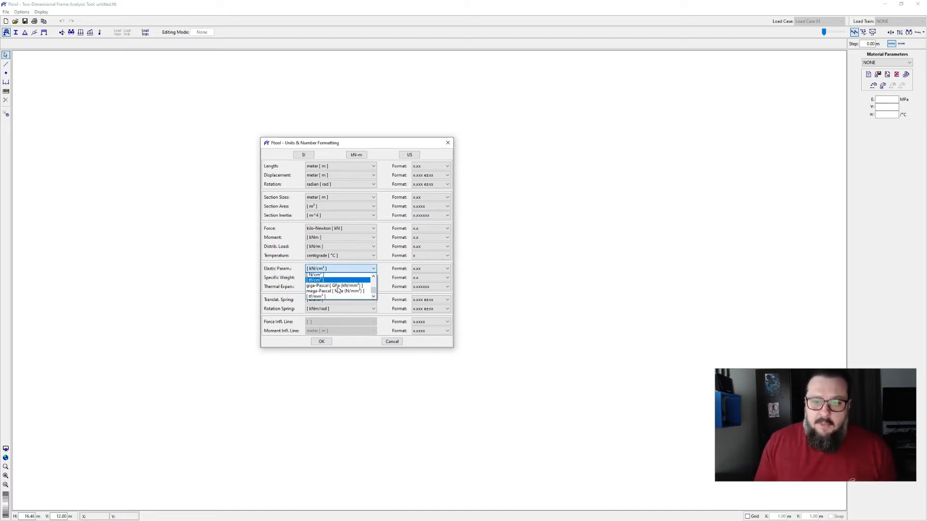
pyautogui.click(336, 287)
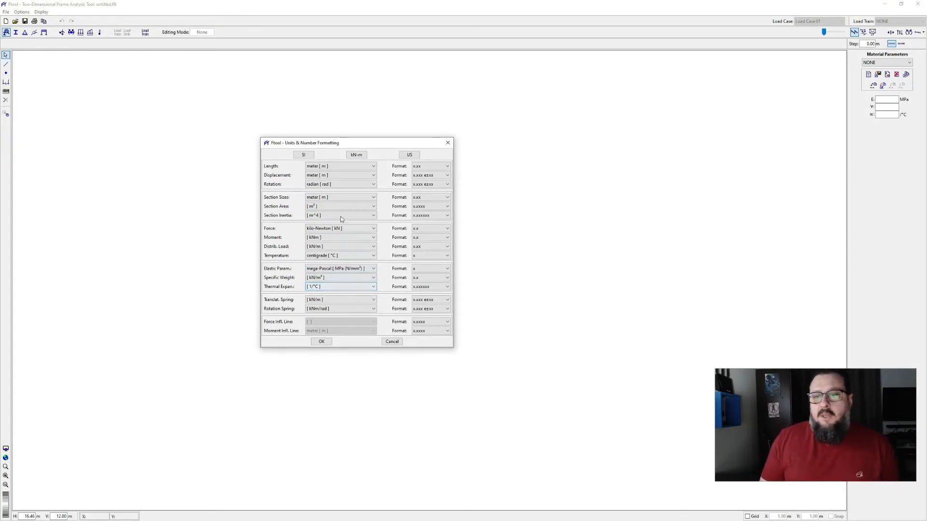
# Set the section size unit to centimetres and accept the unit settings
pyautogui.click(344, 166)
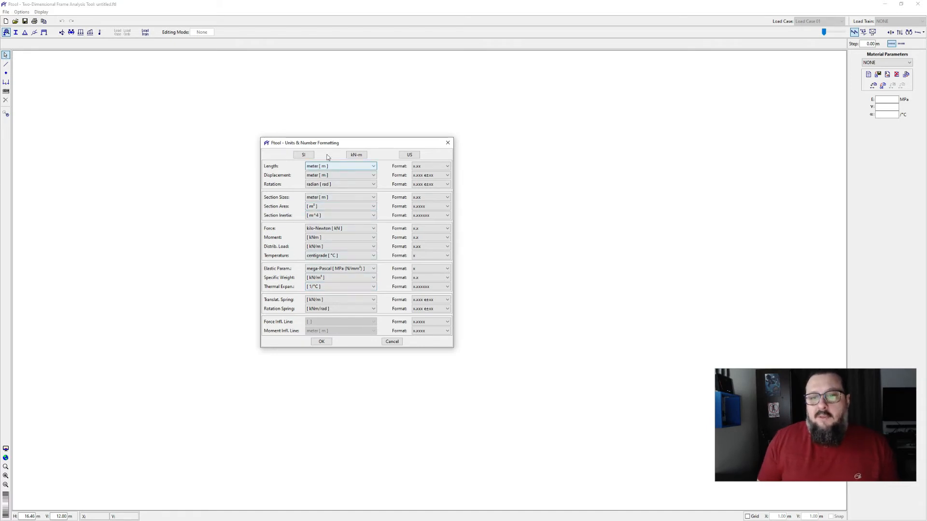
pyautogui.click(341, 271)
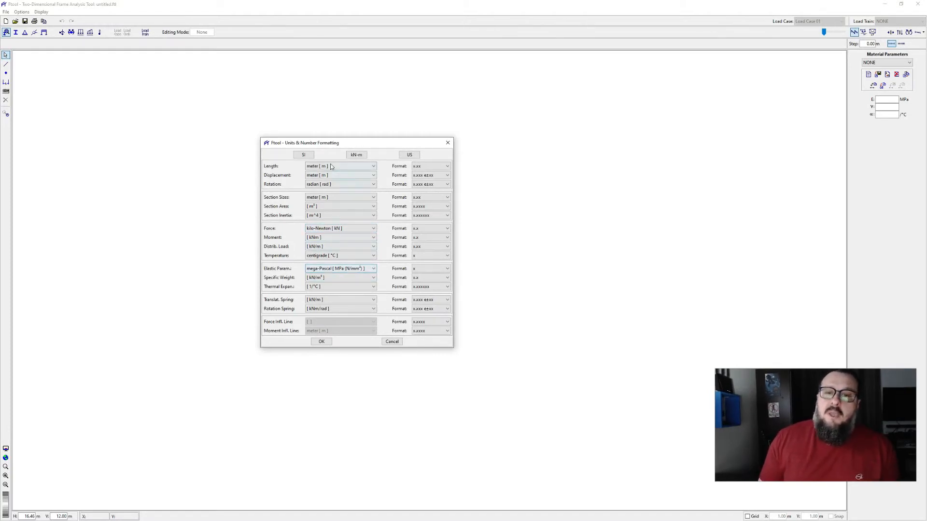
pyautogui.click(339, 207)
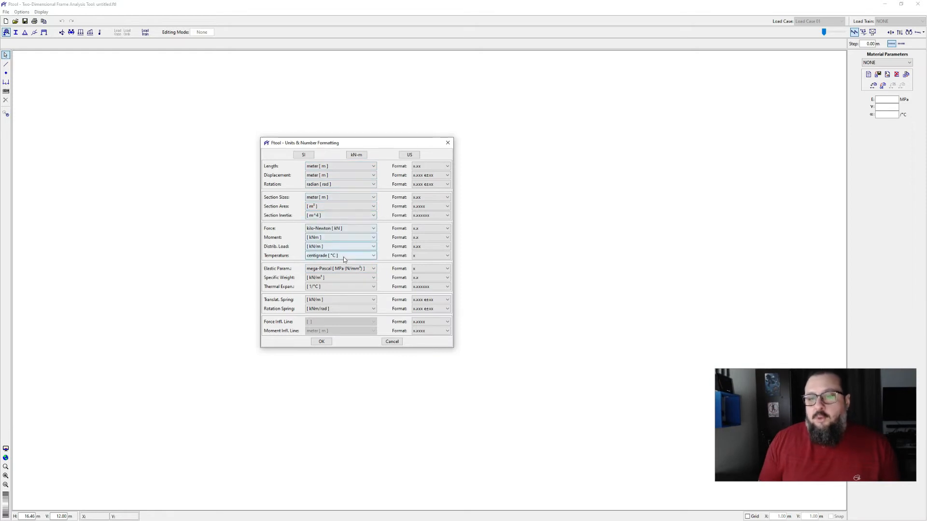
pyautogui.click(340, 197)
pyautogui.click(332, 209)
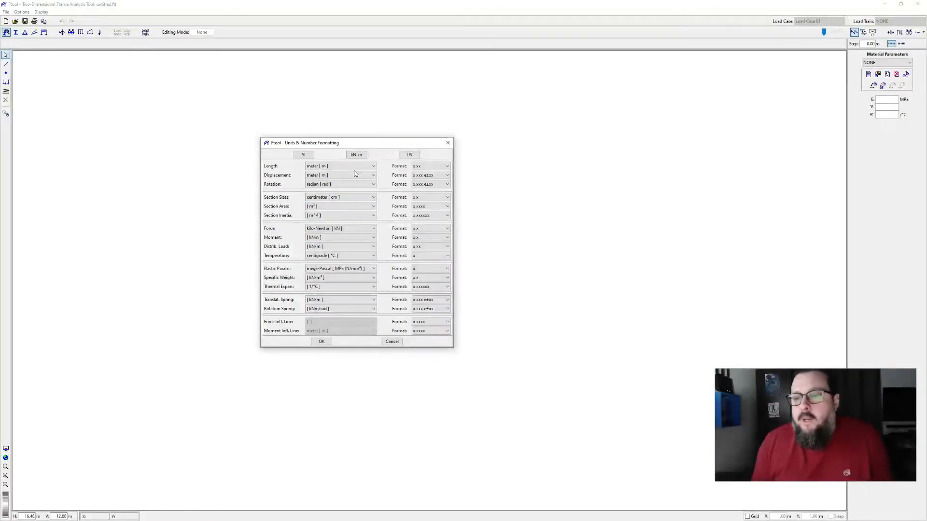
pyautogui.click(321, 342)
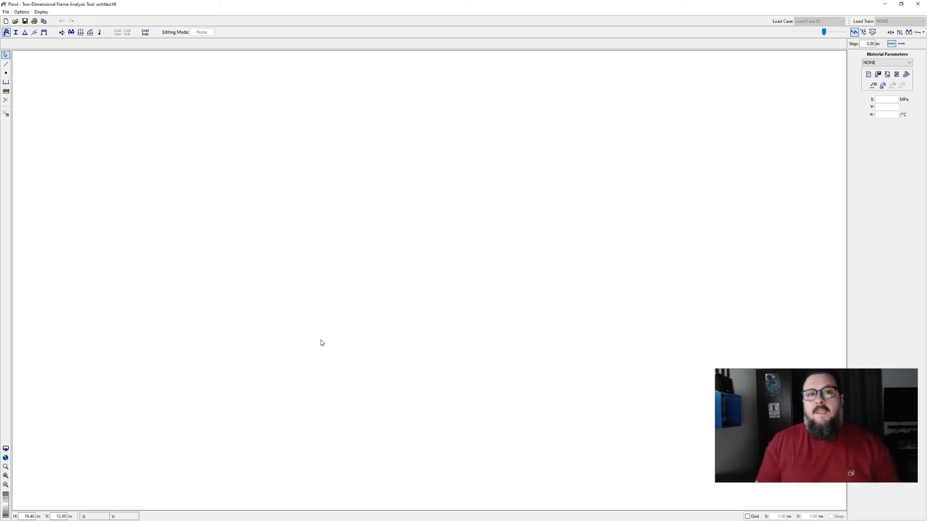
# Try the gray and black backgrounds for the drawing area
pyautogui.click(40, 12)
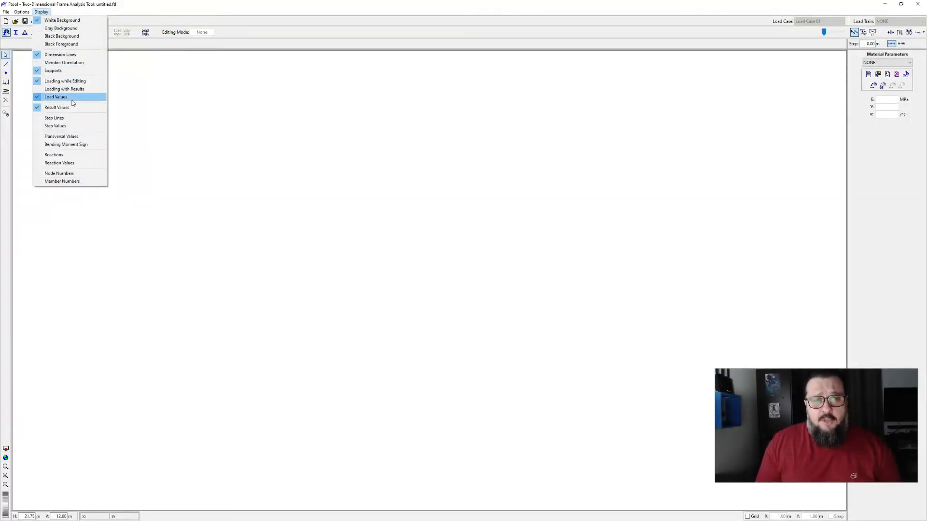
pyautogui.click(75, 30)
pyautogui.click(41, 12)
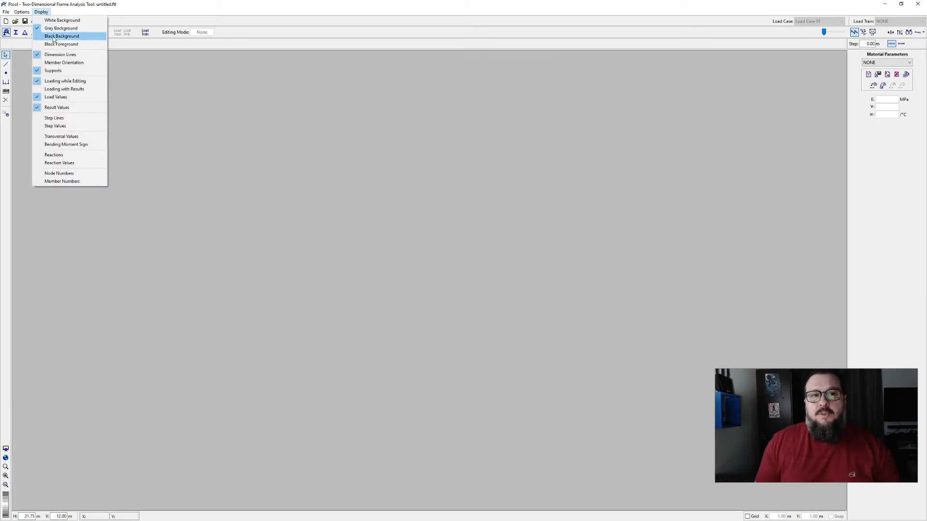
pyautogui.click(56, 37)
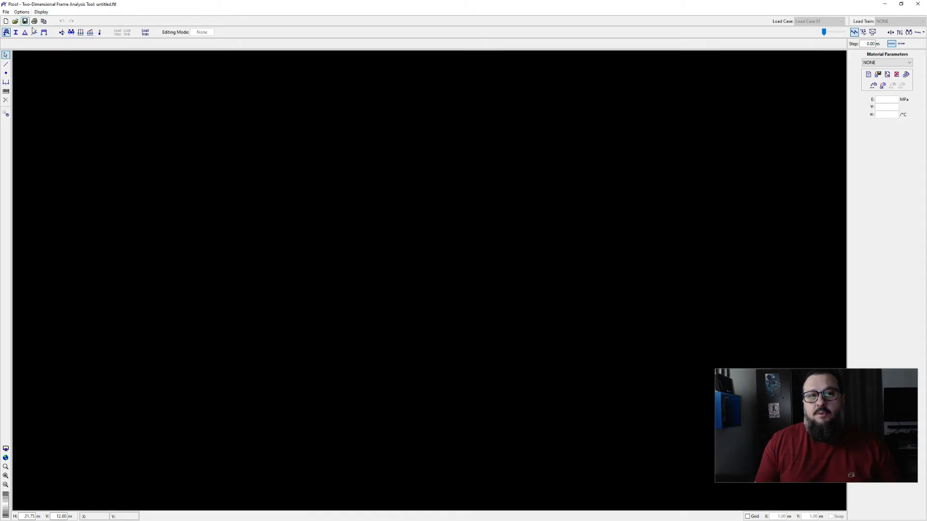
# Switch the drawing area's display to Black Foreground
pyautogui.click(41, 11)
pyautogui.click(58, 42)
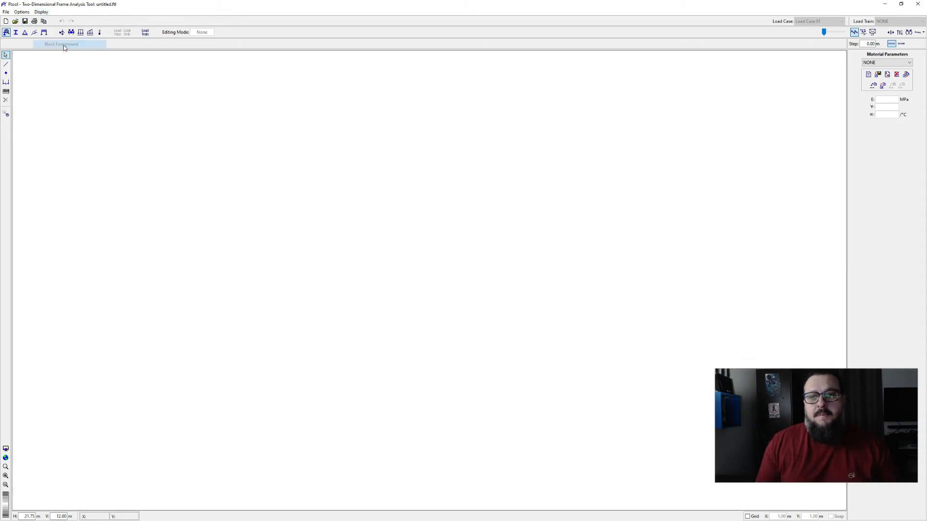
pyautogui.click(41, 11)
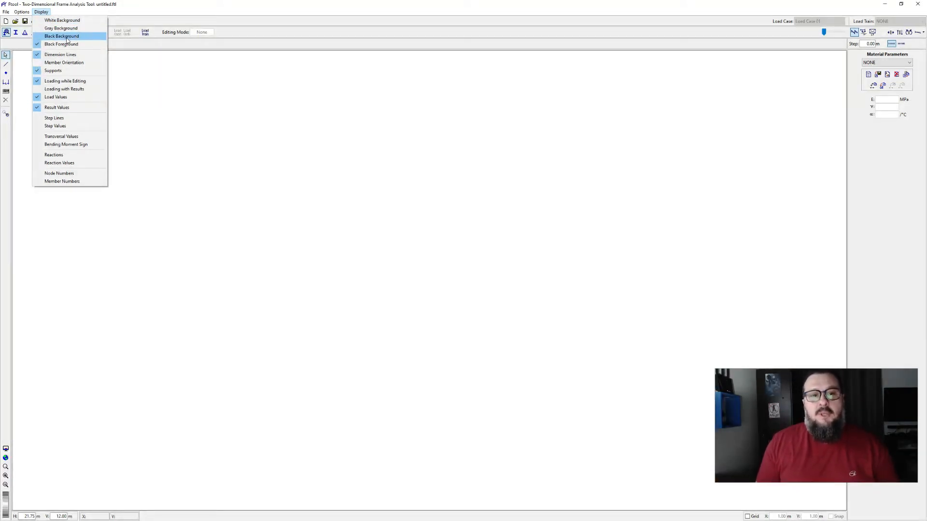
pyautogui.click(159, 7)
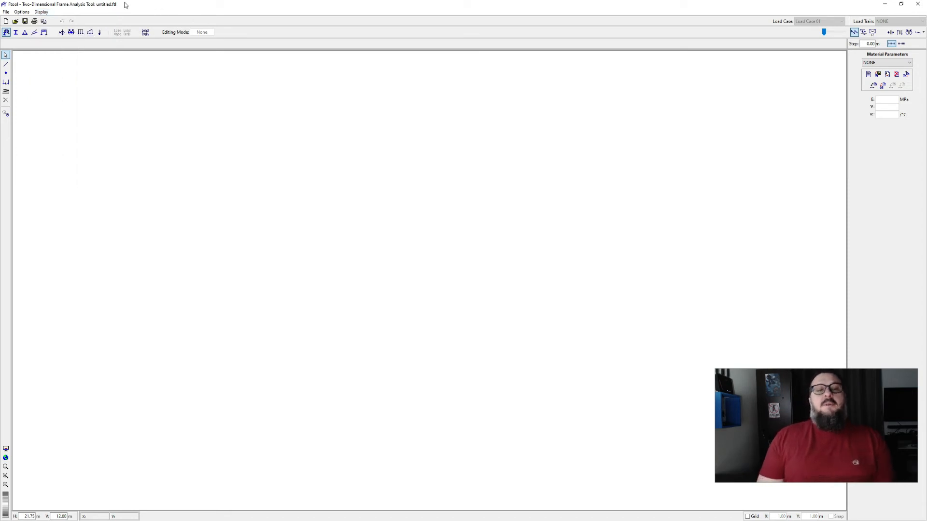
# Set both the text display size and the load display size to Large
pyautogui.click(21, 11)
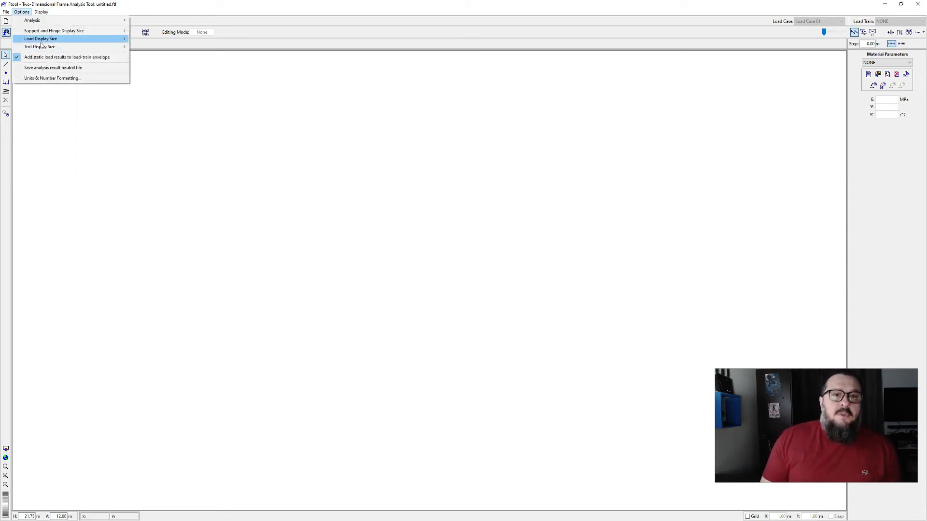
pyautogui.moveTo(58, 39)
pyautogui.click(145, 63)
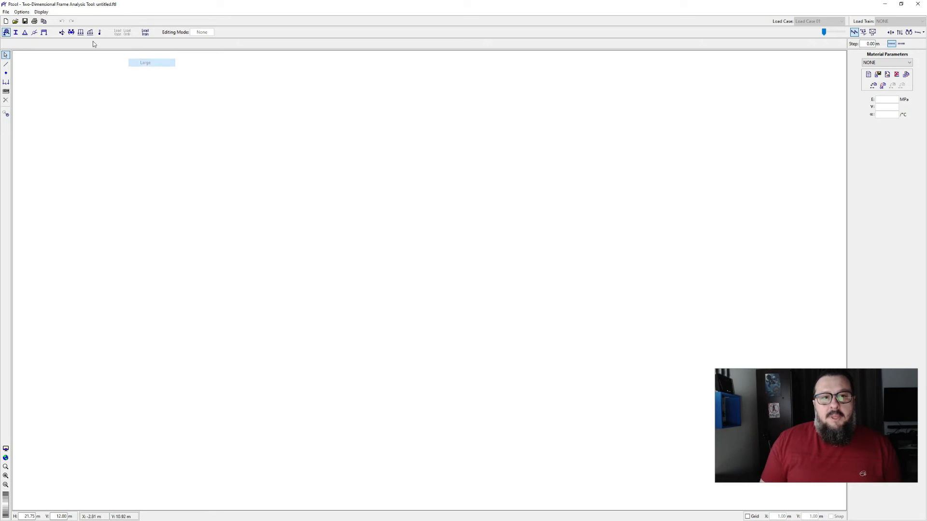
pyautogui.click(22, 11)
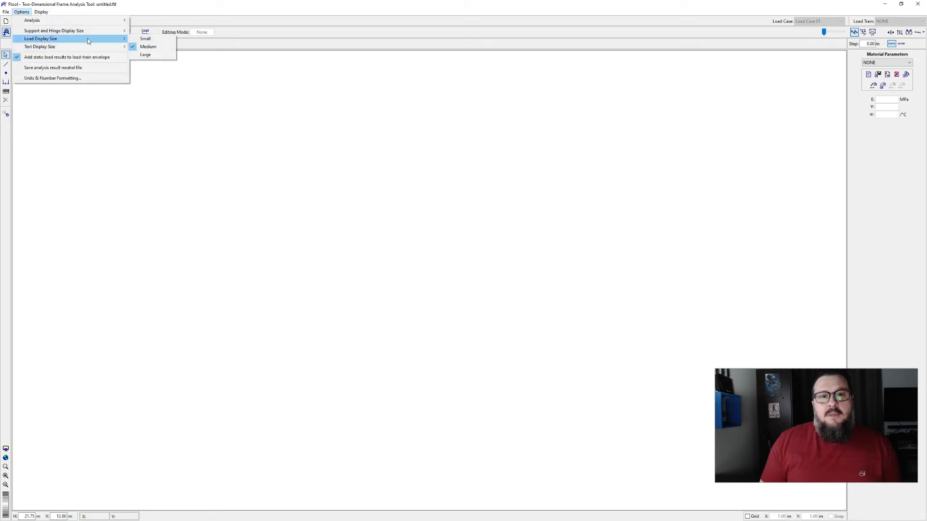
pyautogui.click(146, 54)
# Set the support and hinge display size to Large
pyautogui.click(22, 12)
pyautogui.moveTo(35, 31)
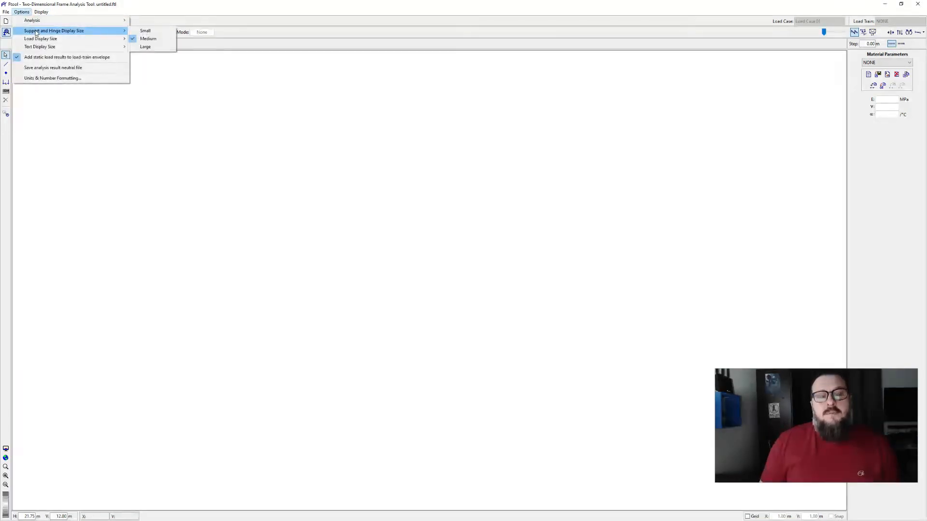
pyautogui.click(142, 48)
pyautogui.click(22, 12)
pyautogui.moveTo(36, 33)
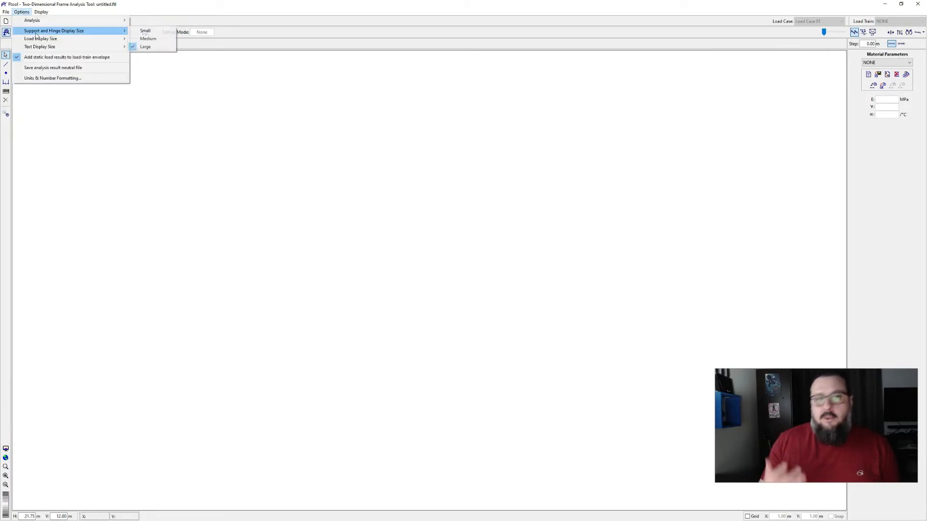
pyautogui.click(163, 131)
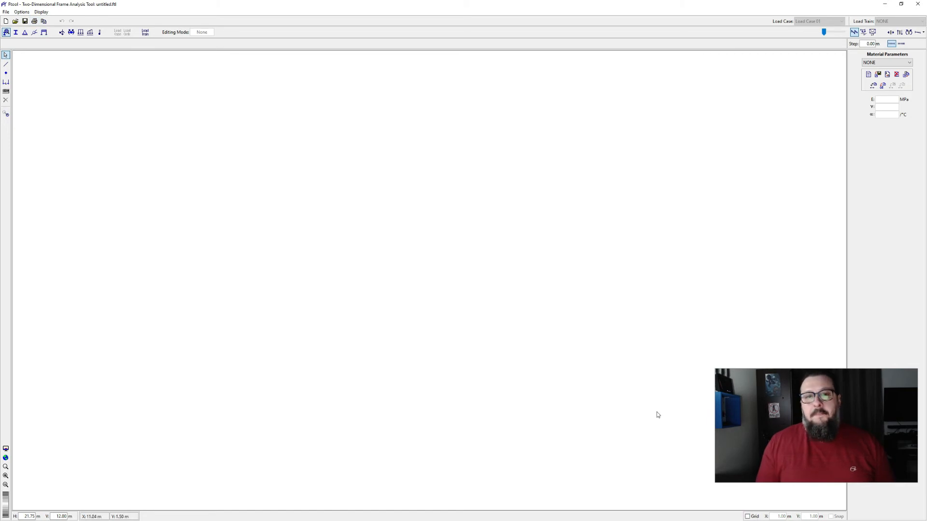
# Turn on the grid and snapping with 1.00 m spacing in X and Y
pyautogui.click(748, 516)
pyautogui.doubleClick(782, 516)
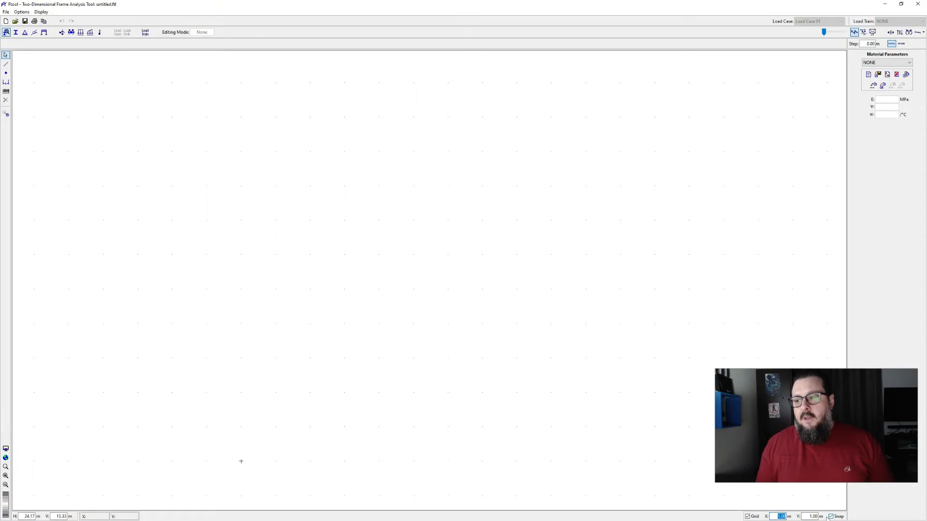
pyautogui.click(777, 516)
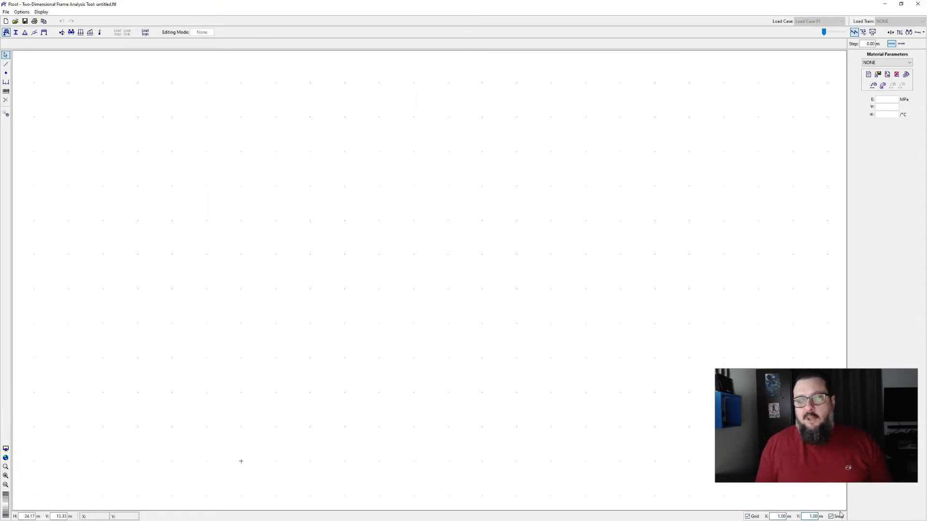
pyautogui.moveTo(400, 409); pyautogui.dragTo(345, 196)
pyautogui.moveTo(129, 237); pyautogui.dragTo(67, 230)
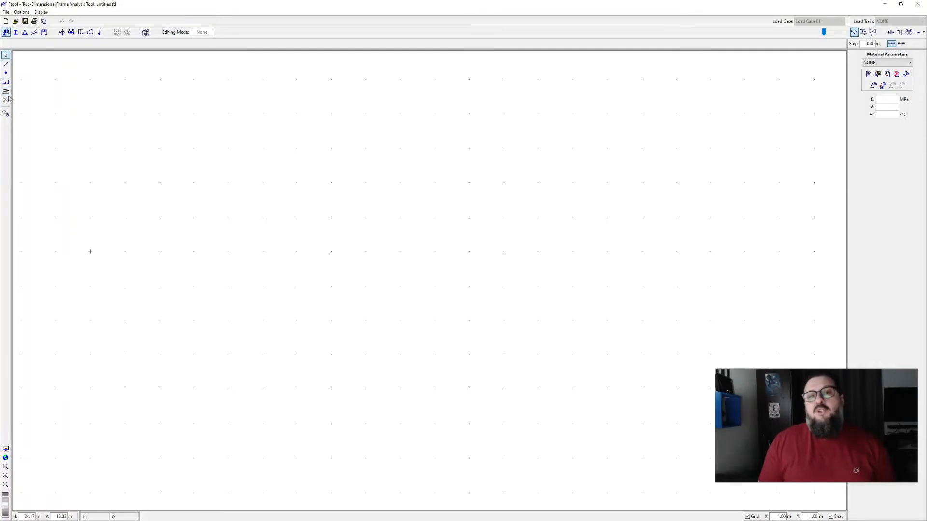
# Draw two consecutive horizontal beam members from the origin, the first 8 m long and the second 6 m long
pyautogui.click(7, 64)
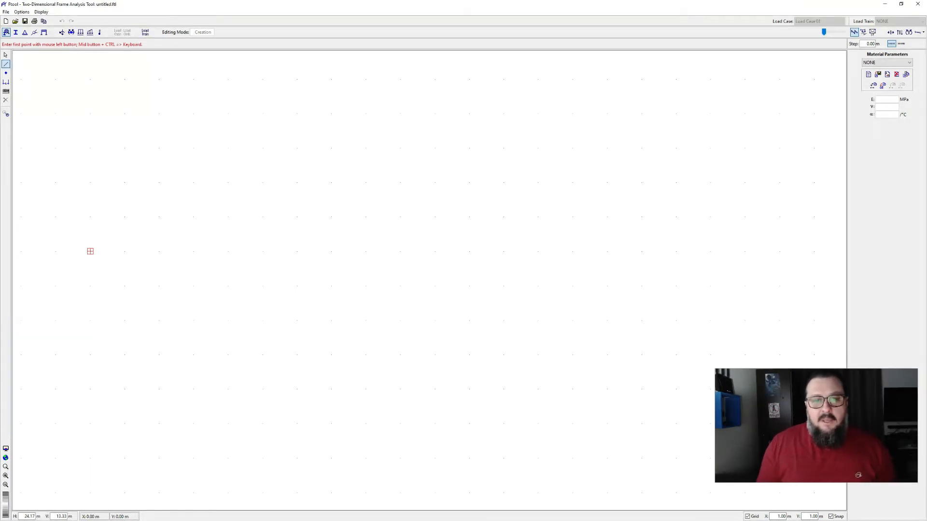
pyautogui.click(90, 251)
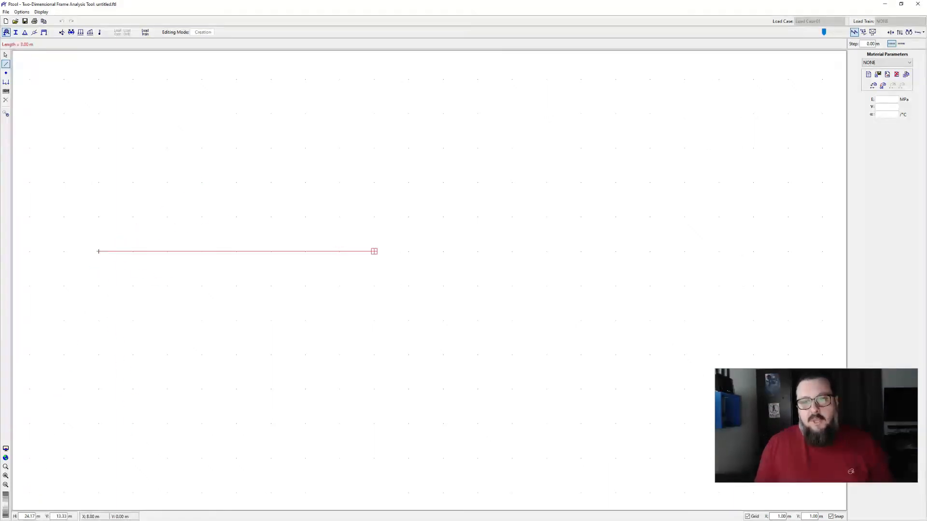
pyautogui.click(374, 251)
pyautogui.click(374, 251)
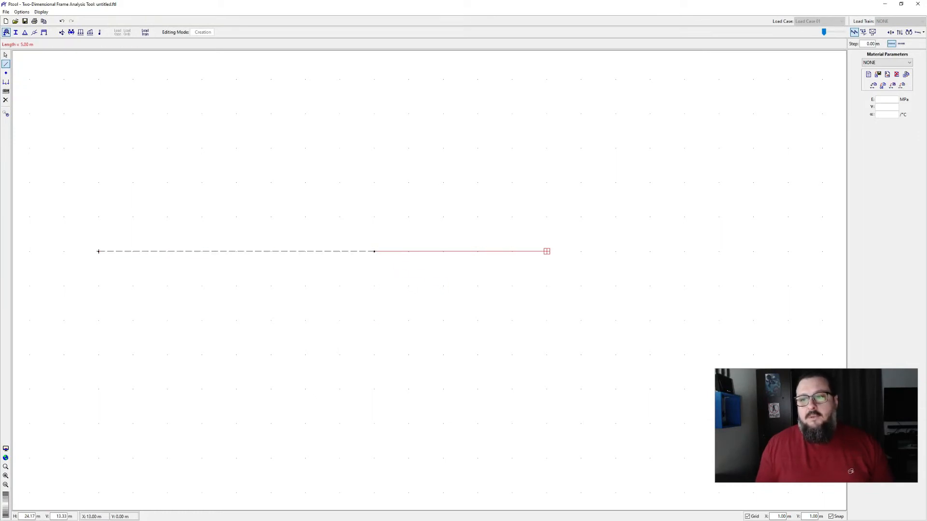
pyautogui.click(581, 251)
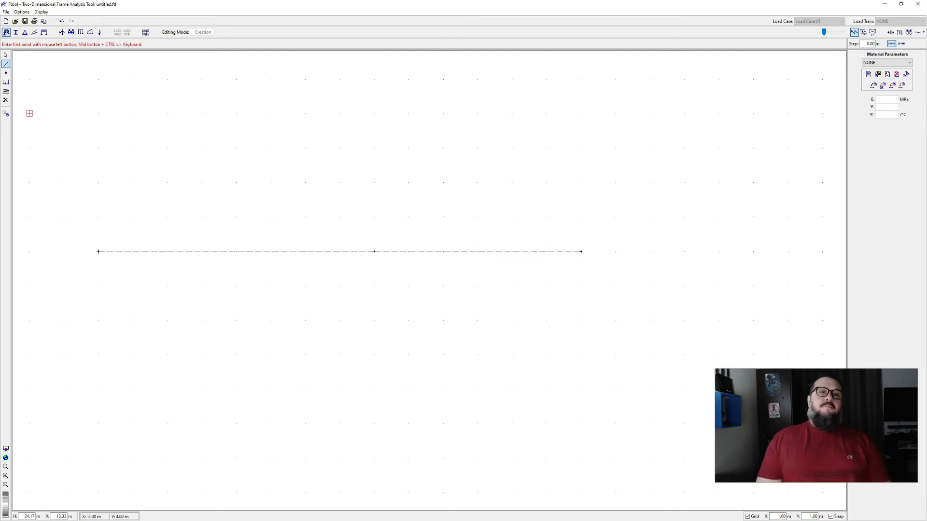
# Select both beam members, then only the 8 m member, and clear the selection
pyautogui.click(6, 55)
pyautogui.moveTo(64, 198); pyautogui.dragTo(623, 297)
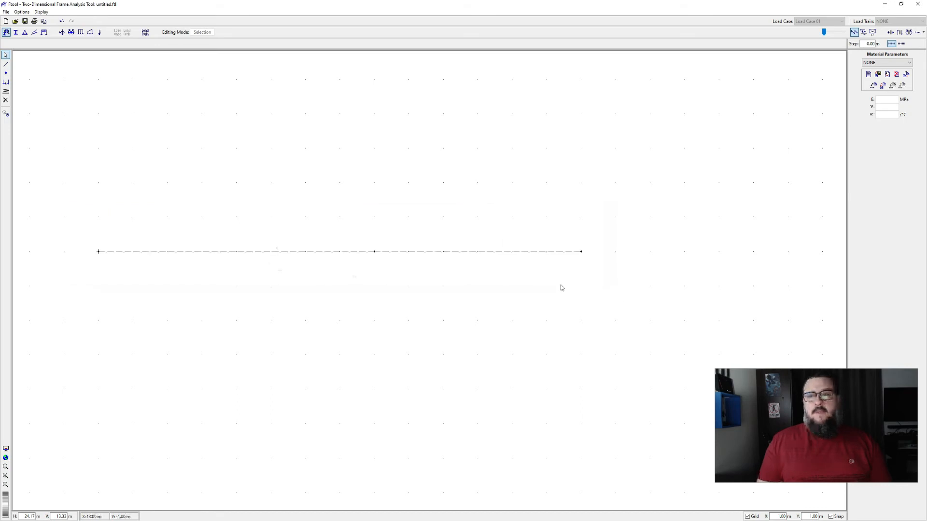
pyautogui.click(41, 11)
pyautogui.click(249, 178)
pyautogui.moveTo(61, 223); pyautogui.dragTo(409, 286)
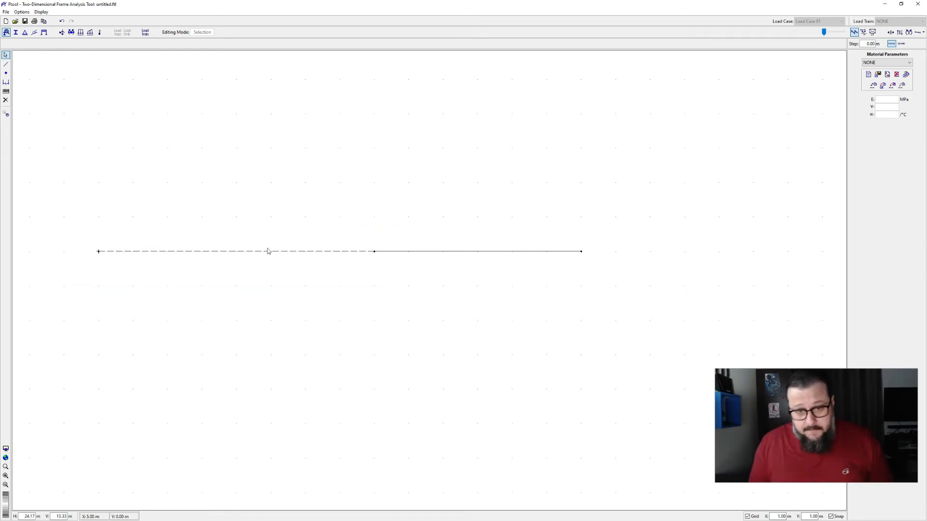
pyautogui.click(334, 296)
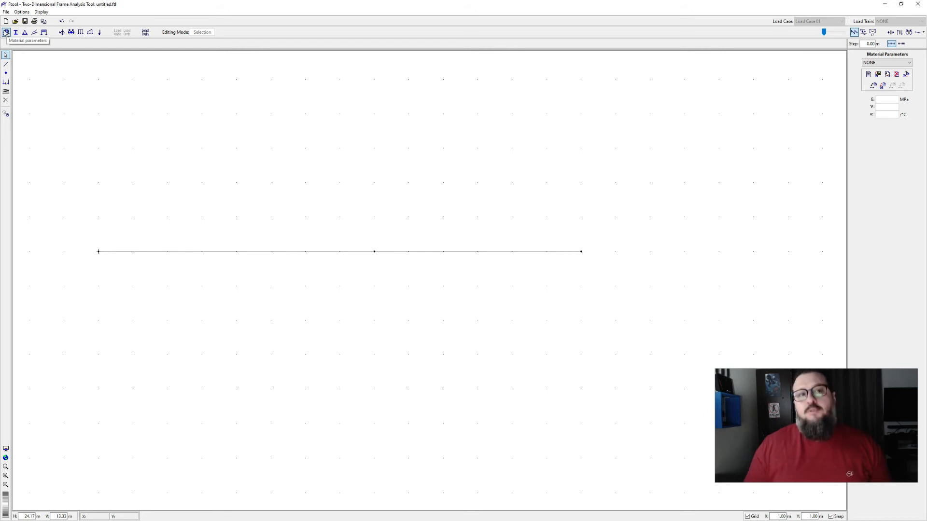
# Create a Generic Isotropic material labelled "concreto C20"
pyautogui.click(868, 75)
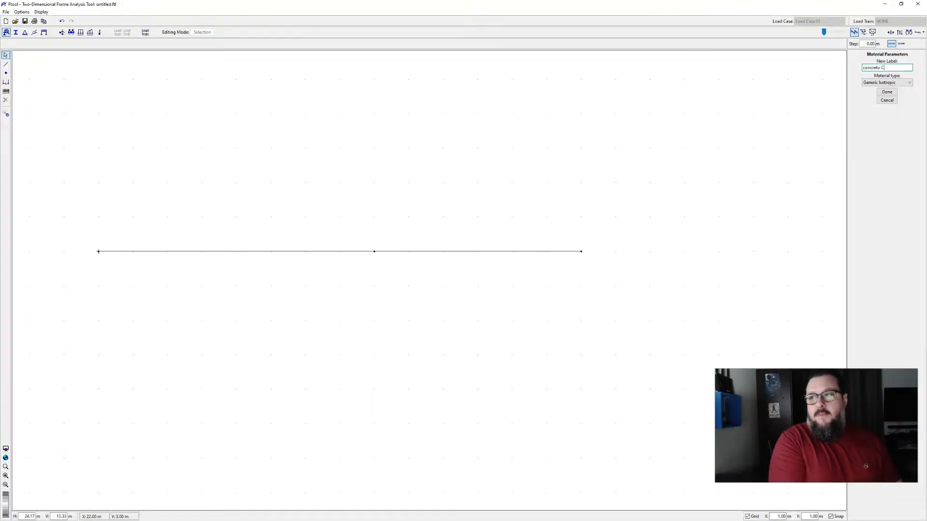
pyautogui.write('concreto C20')
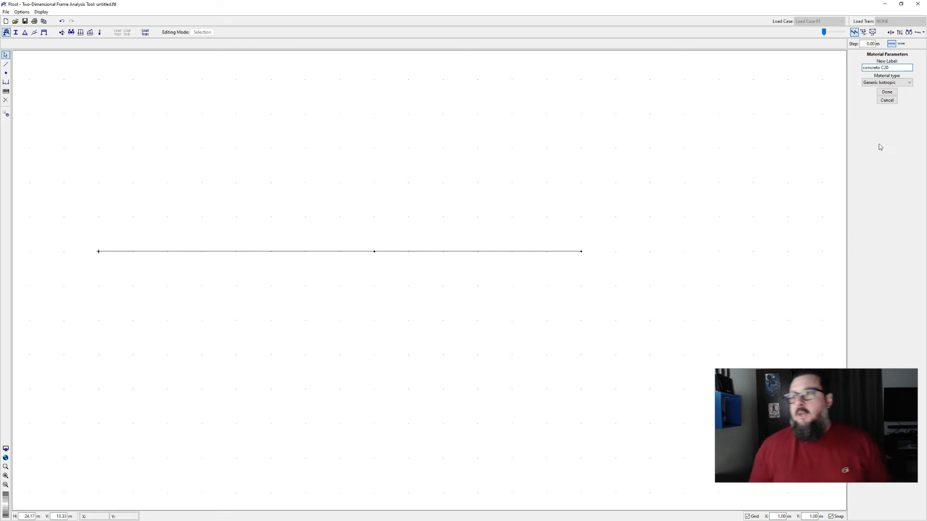
pyautogui.click(887, 92)
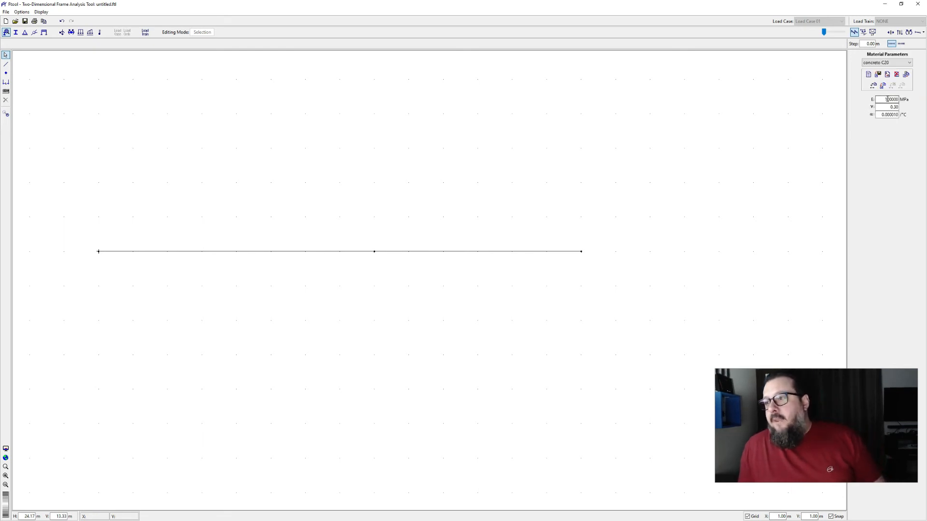
# Set the elastic modulus E of the concreto C20 material to 25544 MPa
pyautogui.doubleClick(891, 99)
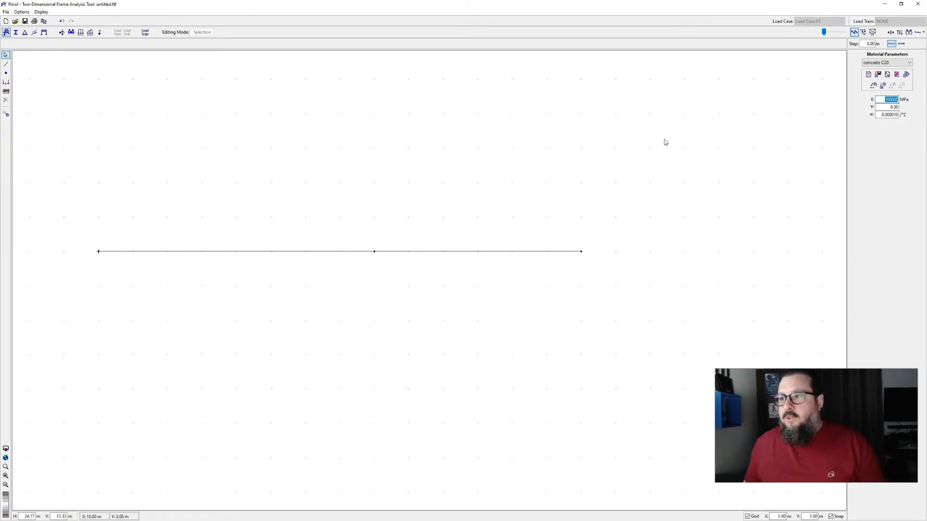
pyautogui.write('25544')
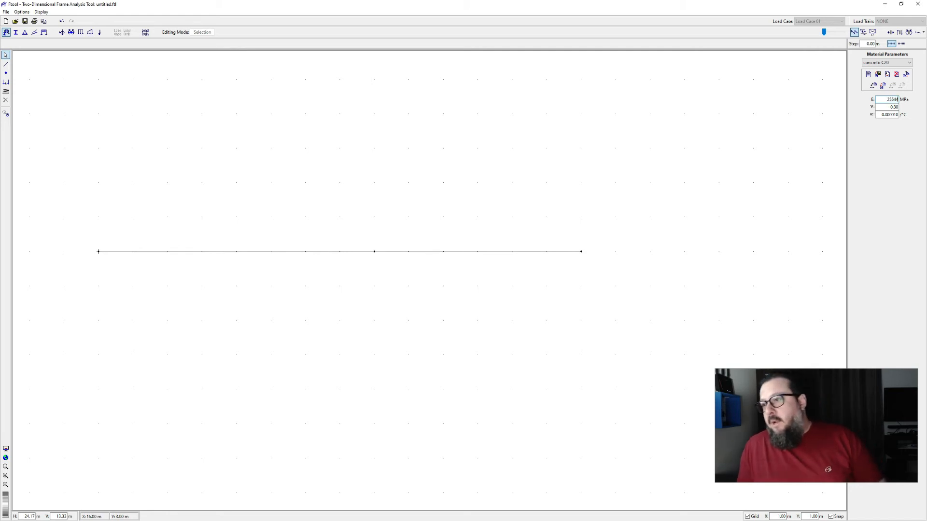
pyautogui.click(887, 107)
pyautogui.click(886, 114)
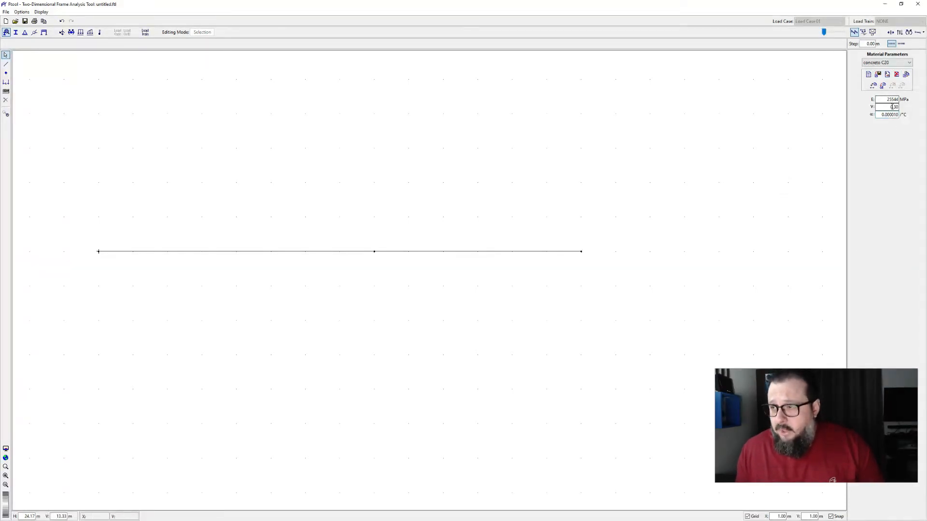
# Select both beam members, assign the concreto C20 material to them, and clear the selection
pyautogui.moveTo(80, 227); pyautogui.dragTo(636, 289)
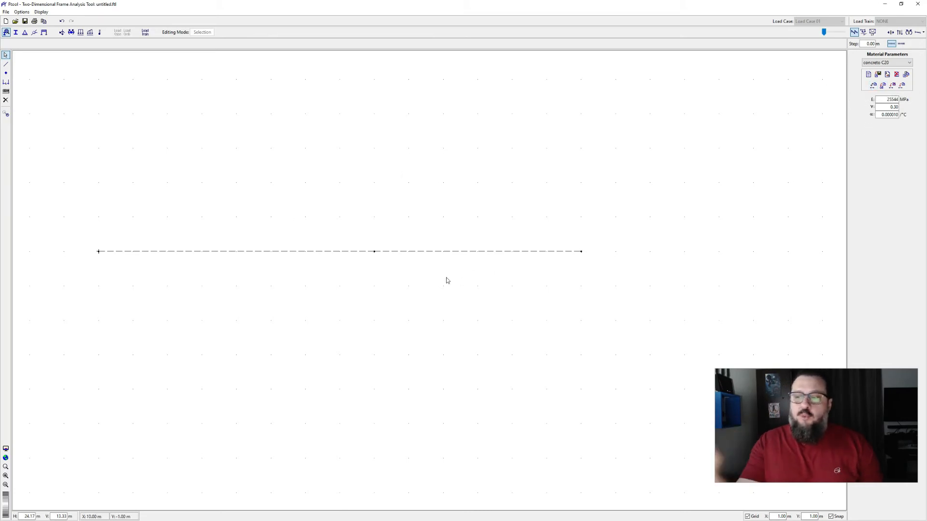
pyautogui.click(204, 261)
pyautogui.moveTo(85, 207); pyautogui.dragTo(642, 282)
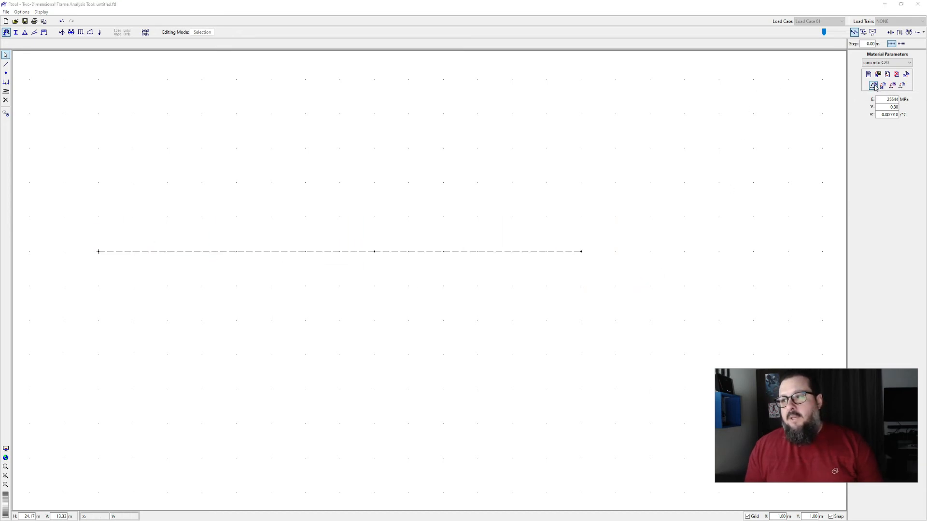
pyautogui.moveTo(1, 254); pyautogui.dragTo(253, 241)
pyautogui.click(244, 265)
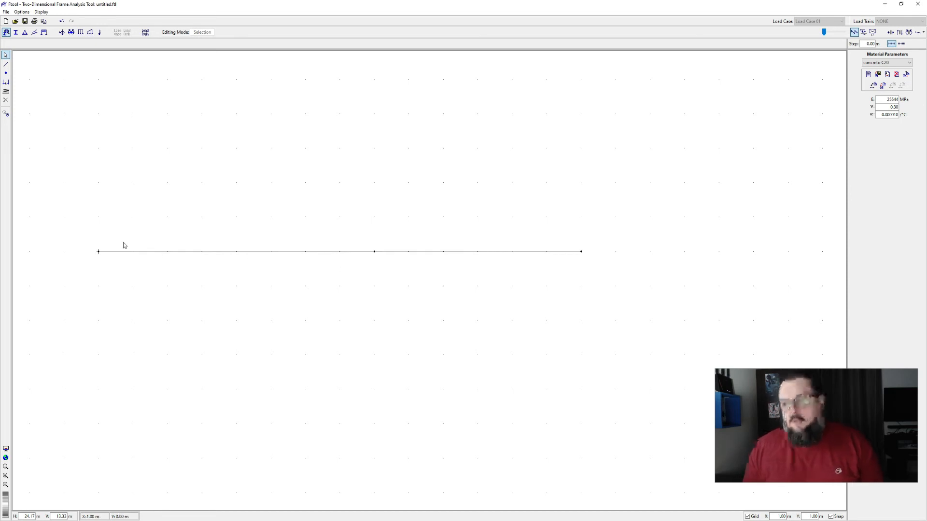
# Create a parameterized Rectangle section labelled "secao viga"
pyautogui.click(17, 32)
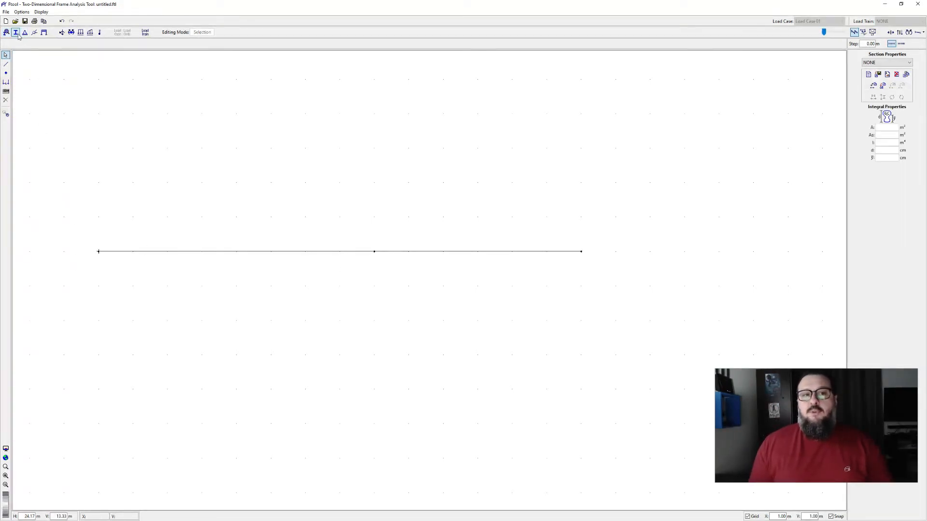
pyautogui.click(868, 75)
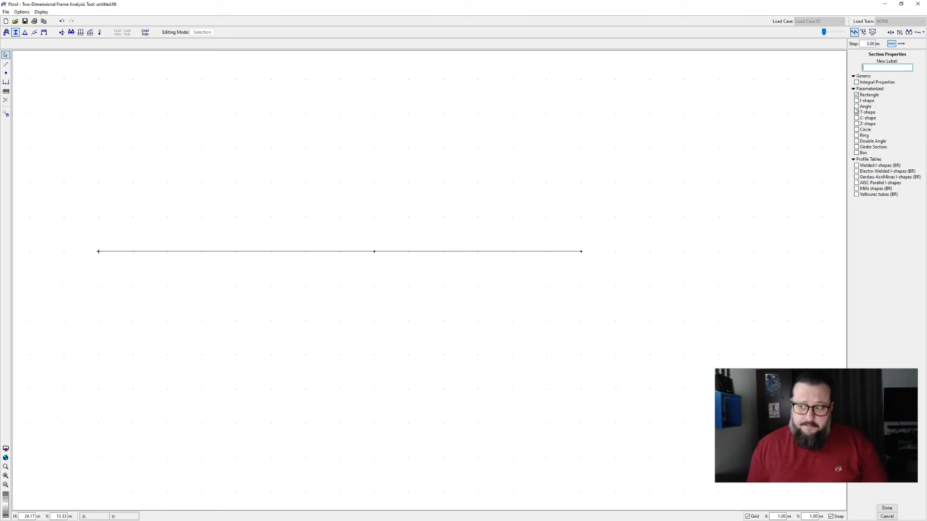
pyautogui.click(883, 69)
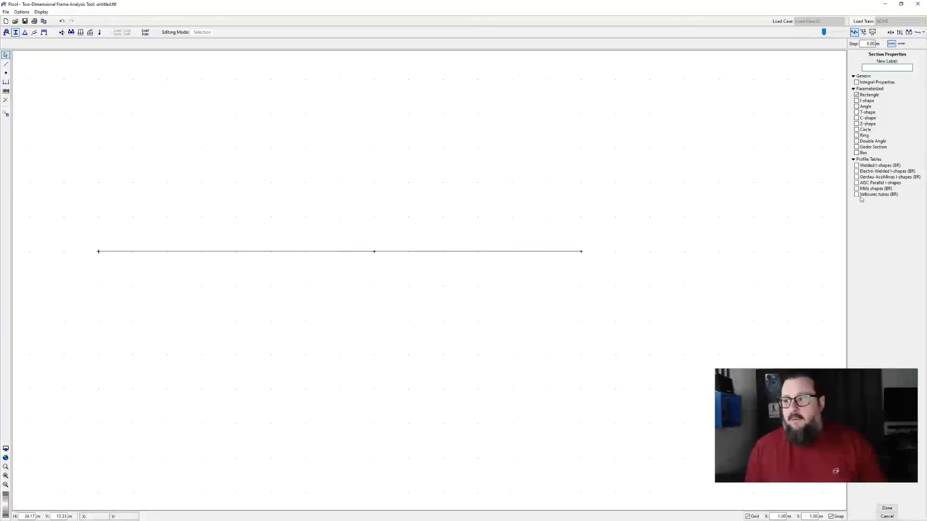
pyautogui.moveTo(844, 393); pyautogui.dragTo(855, 338)
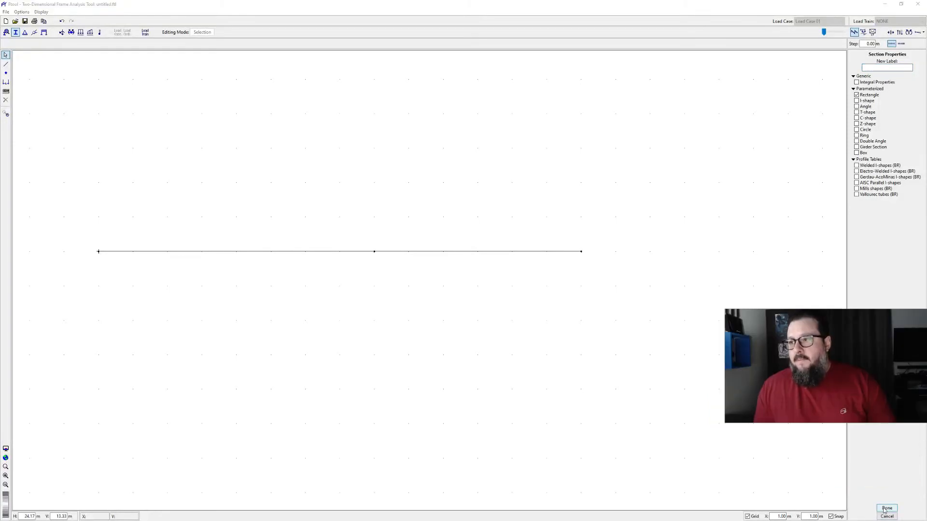
pyautogui.click(875, 66)
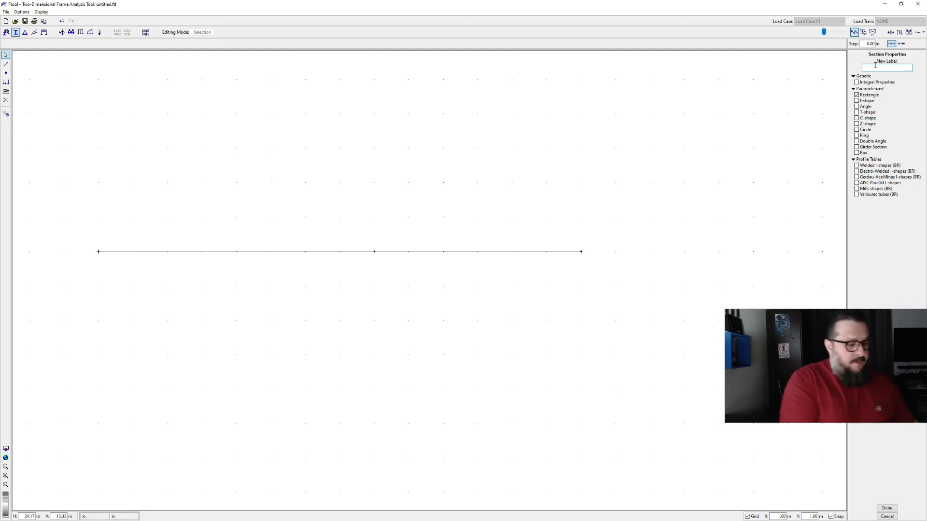
pyautogui.write('secao viga')
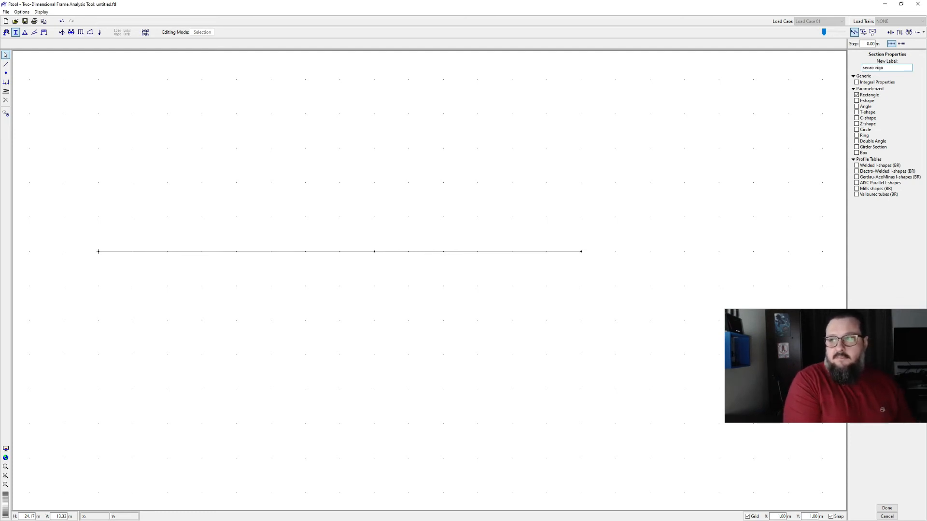
pyautogui.moveTo(814, 419); pyautogui.dragTo(787, 460)
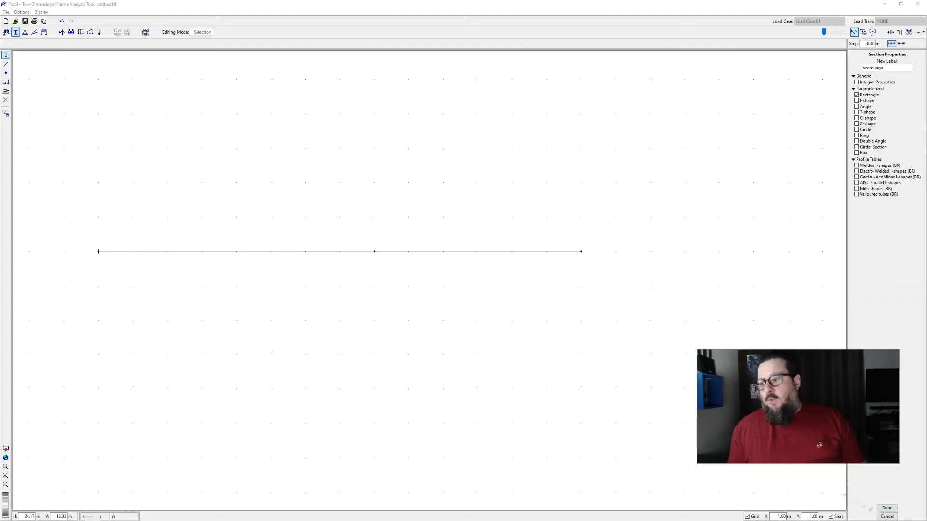
pyautogui.click(887, 508)
# Set the secao viga rectangle to d 90 cm and b 25 cm and apply it to the beam members
pyautogui.click(895, 136)
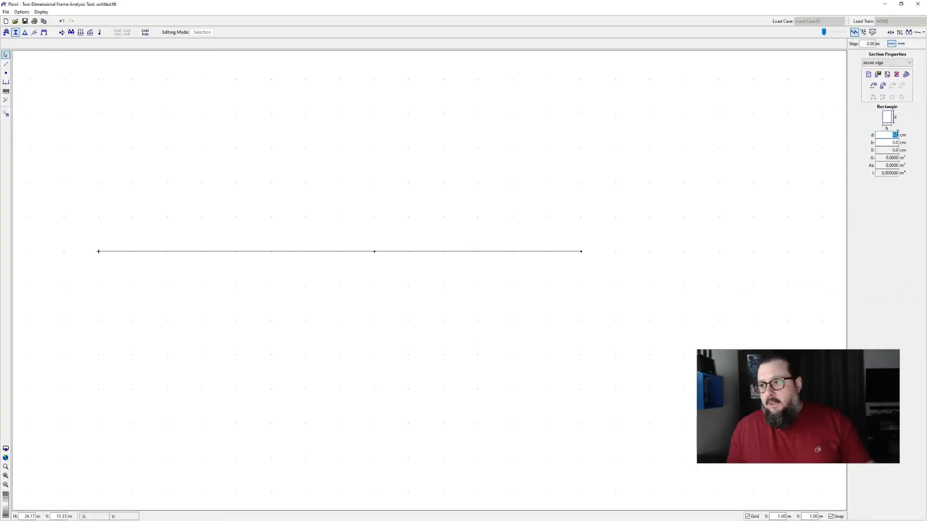
pyautogui.write('90')
pyautogui.click(887, 143)
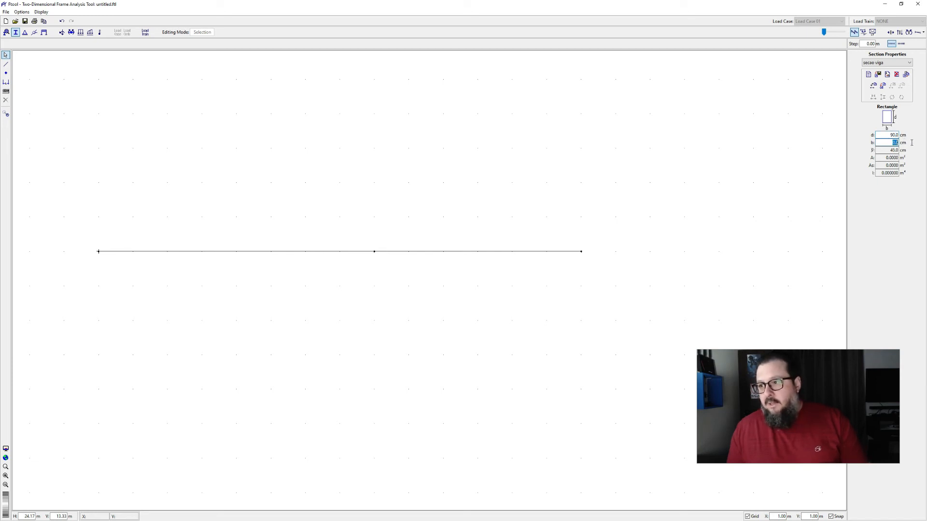
pyautogui.write('25')
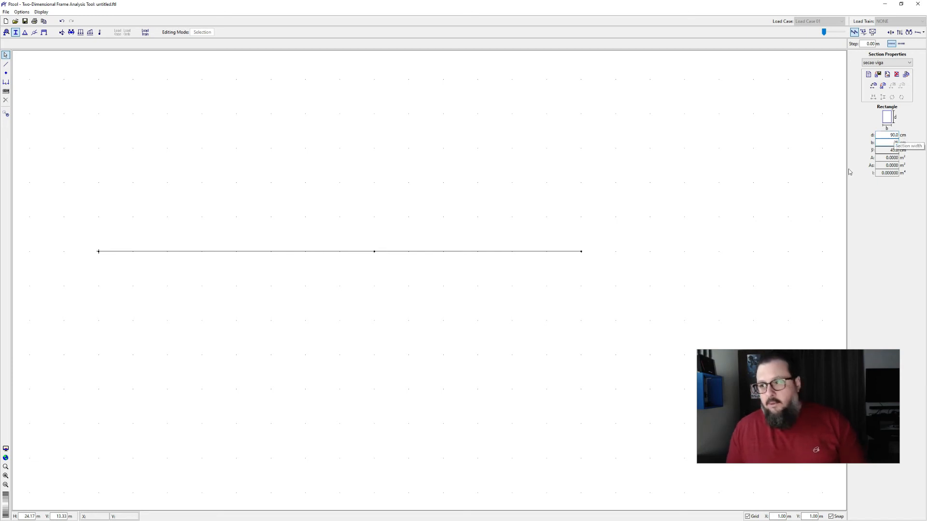
pyautogui.click(882, 87)
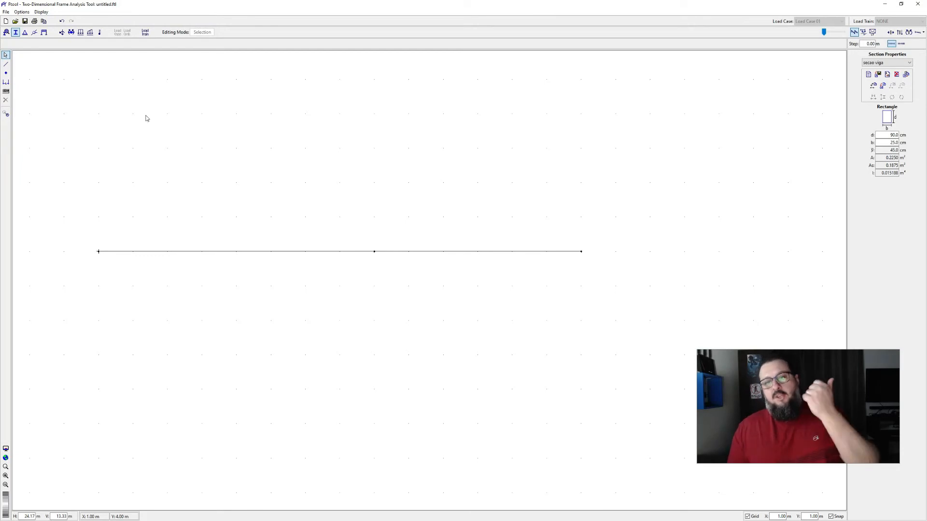
# Apply a pinned support to the node at the origin, fixing X and Y displacement and leaving Z rotation free
pyautogui.click(25, 32)
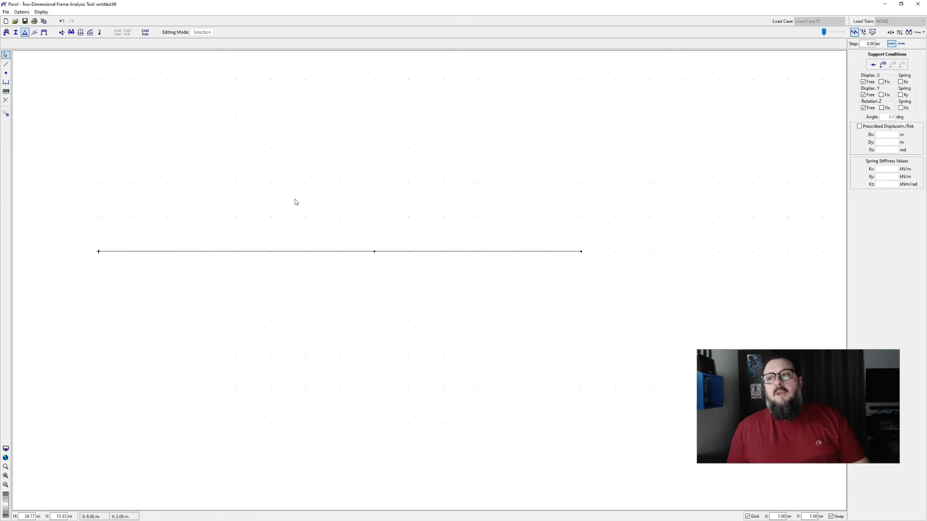
pyautogui.click(881, 82)
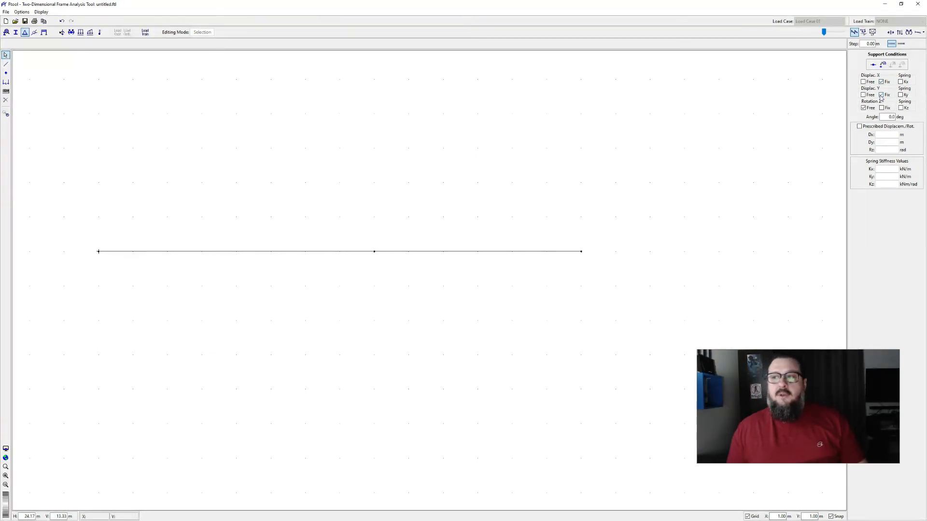
pyautogui.moveTo(73, 233); pyautogui.dragTo(112, 273)
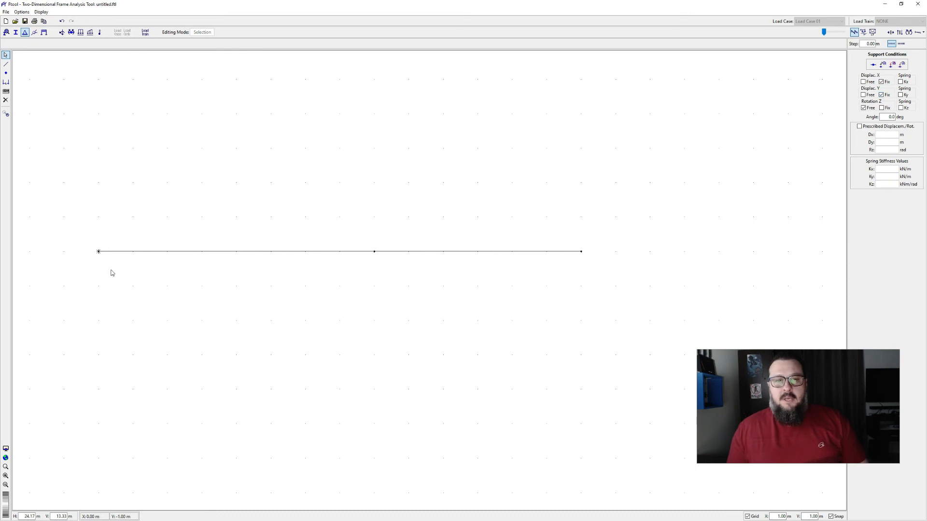
pyautogui.click(883, 66)
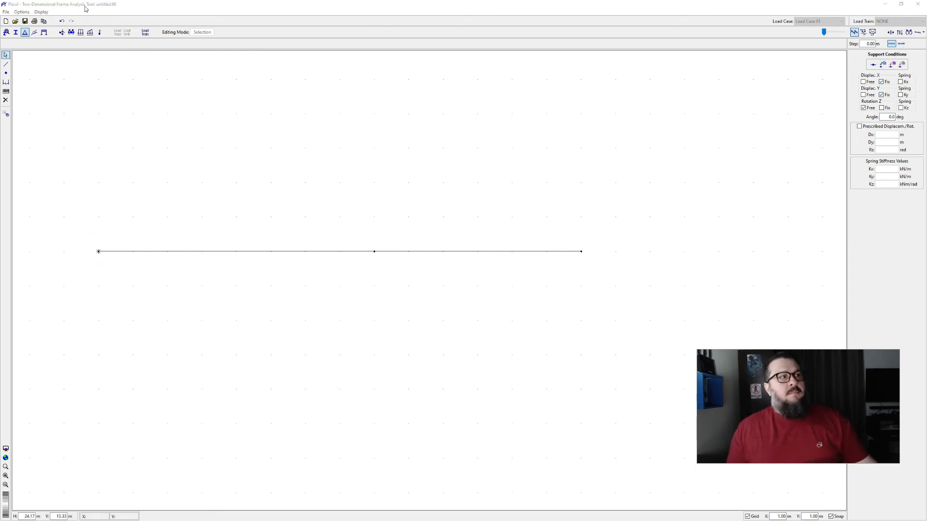
pyautogui.click(757, 160)
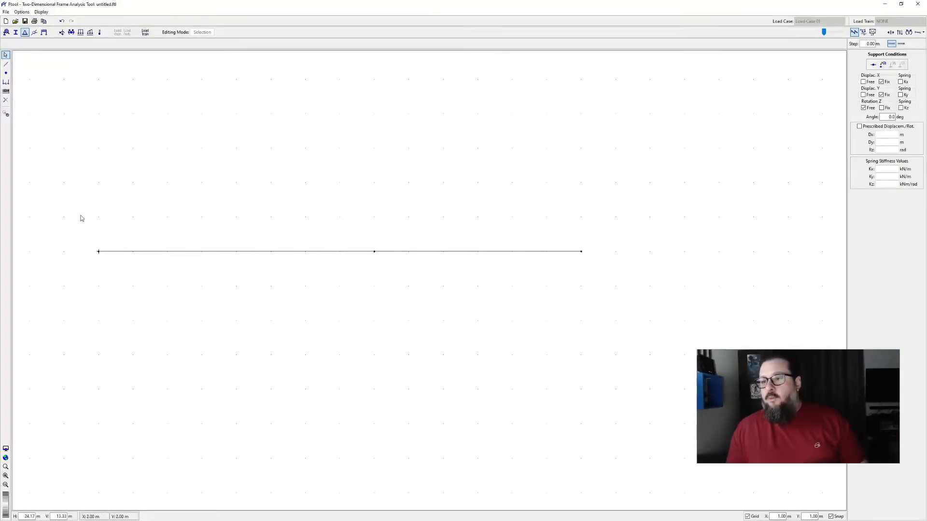
pyautogui.click(99, 251)
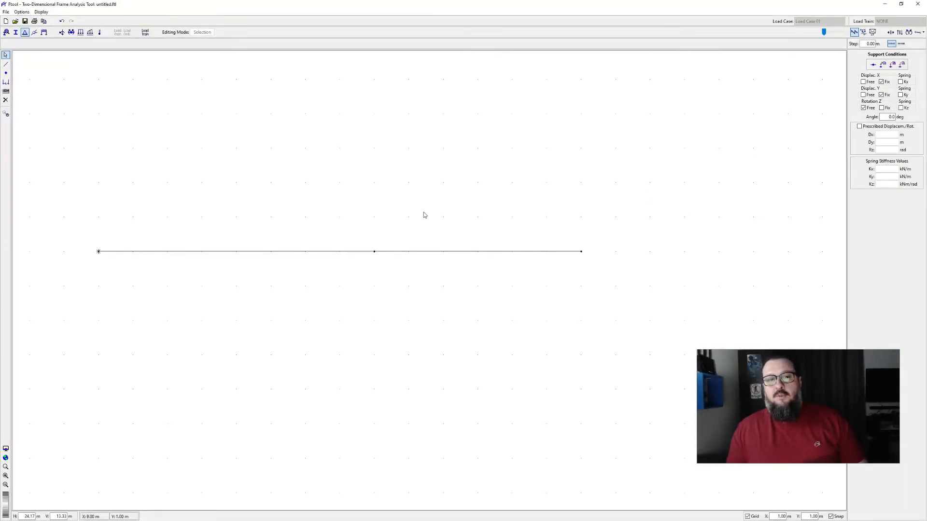
pyautogui.click(902, 64)
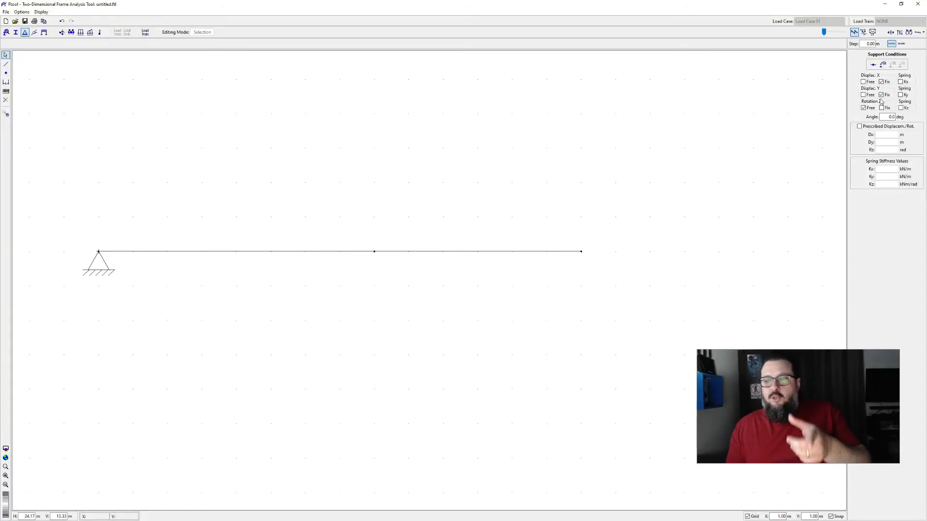
# Apply roller supports to the middle node and the far end node, with X displacement free and Y displacement fixed
pyautogui.click(863, 83)
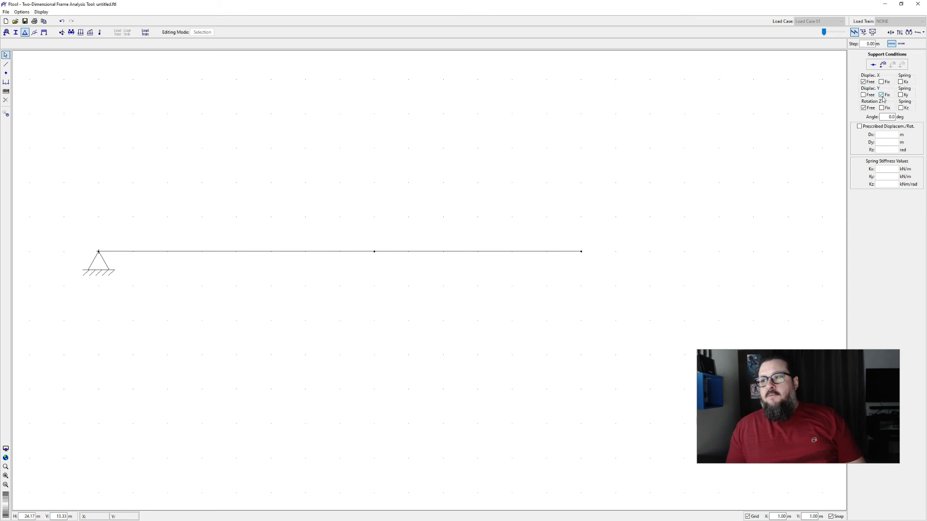
pyautogui.click(374, 251)
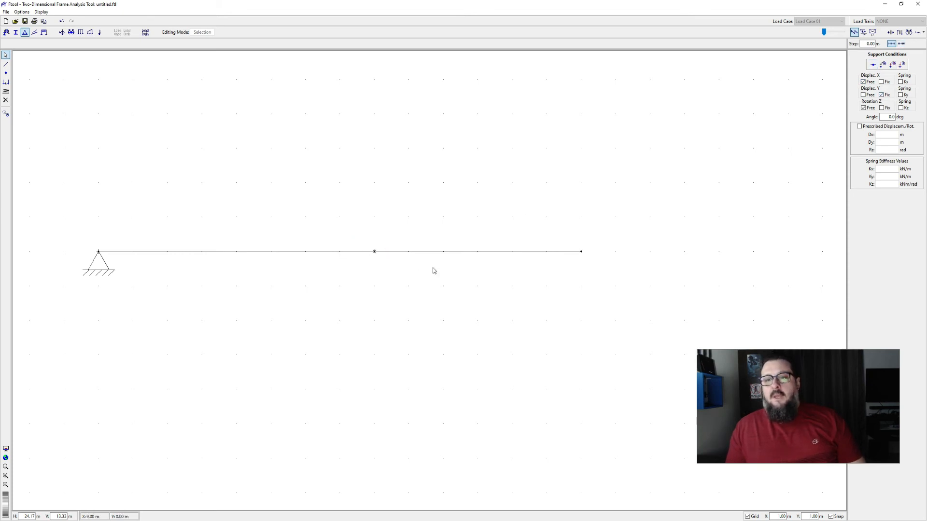
pyautogui.click(901, 65)
pyautogui.click(581, 251)
pyautogui.click(901, 64)
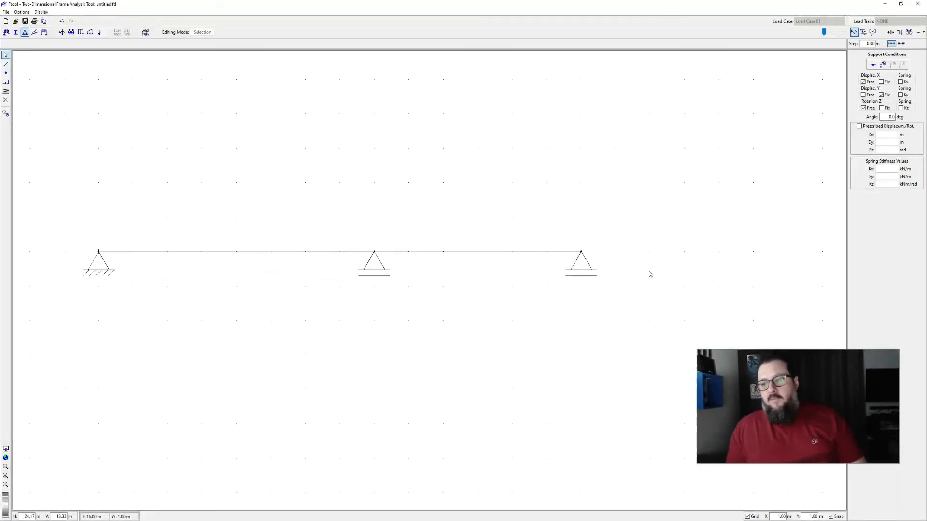
# Create a uniform load labelled "carregamento"
pyautogui.moveTo(296, 220); pyautogui.dragTo(379, 204)
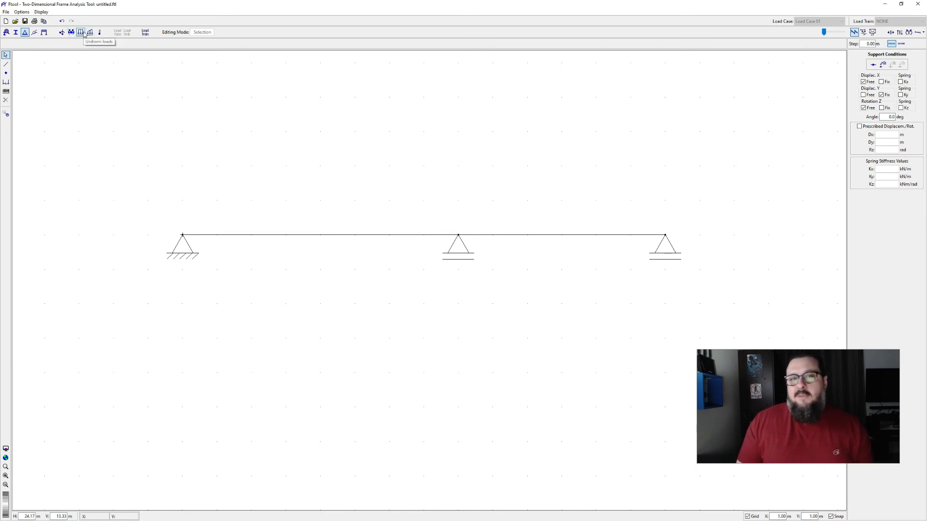
pyautogui.click(83, 33)
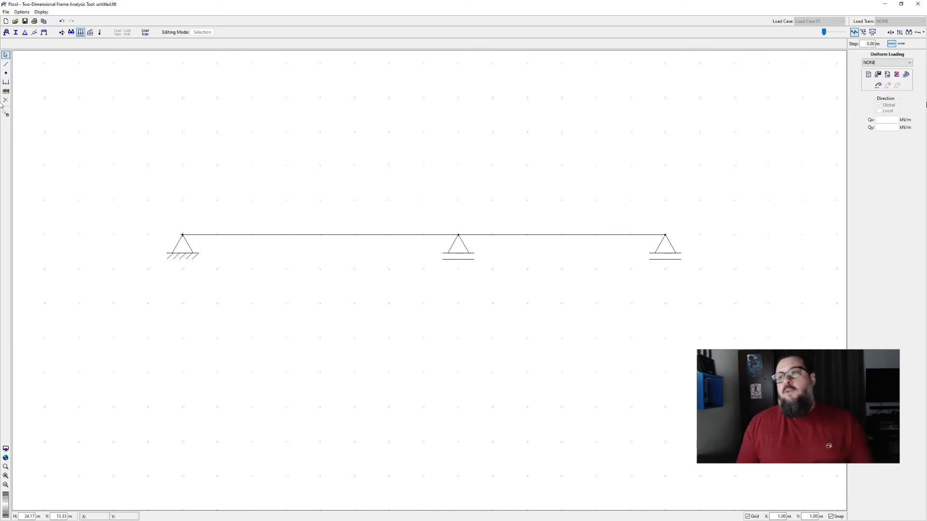
pyautogui.click(868, 75)
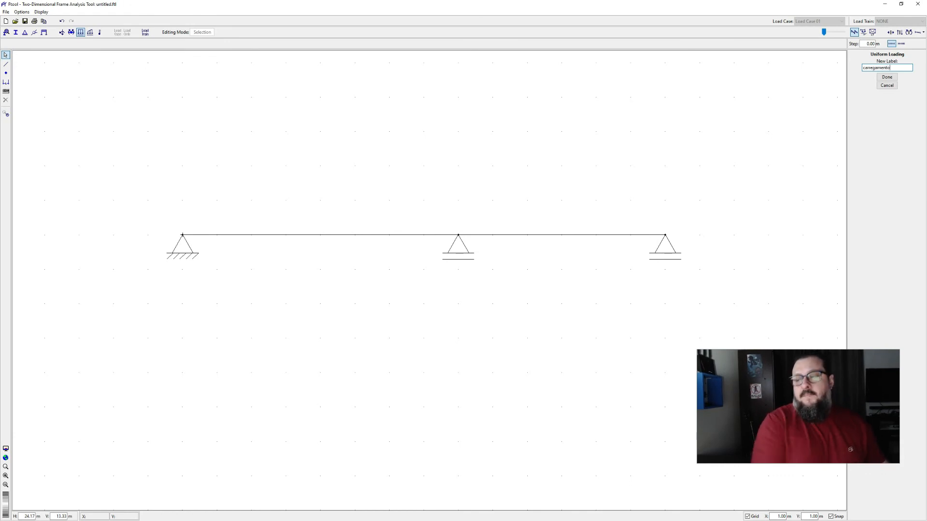
pyautogui.click(887, 78)
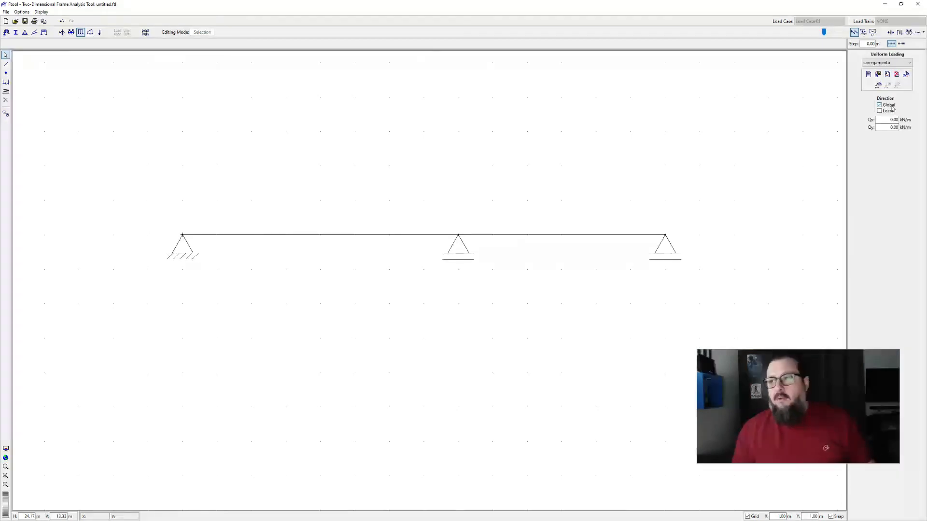
# Set the carregamento load's Qy to -45 kN/m in the Global direction and apply it to both beam members
pyautogui.moveTo(887, 128); pyautogui.dragTo(916, 129)
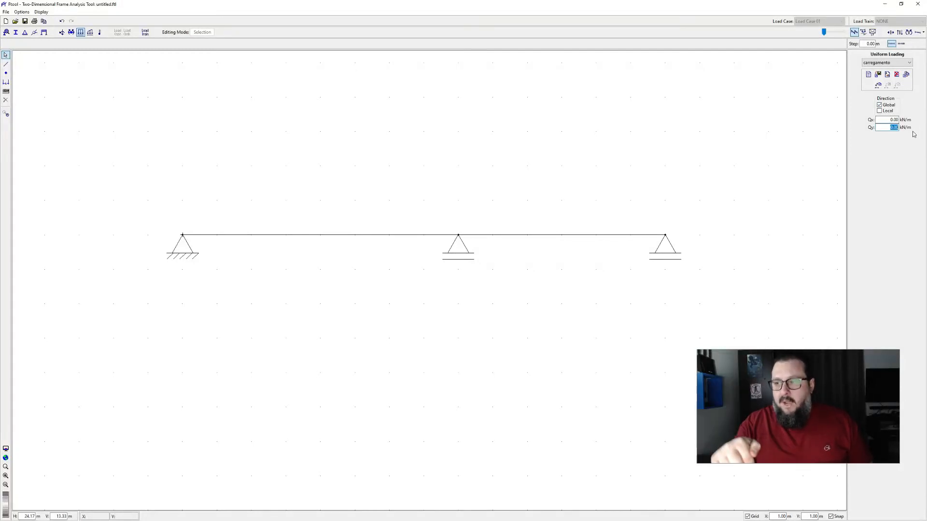
pyautogui.write('-45')
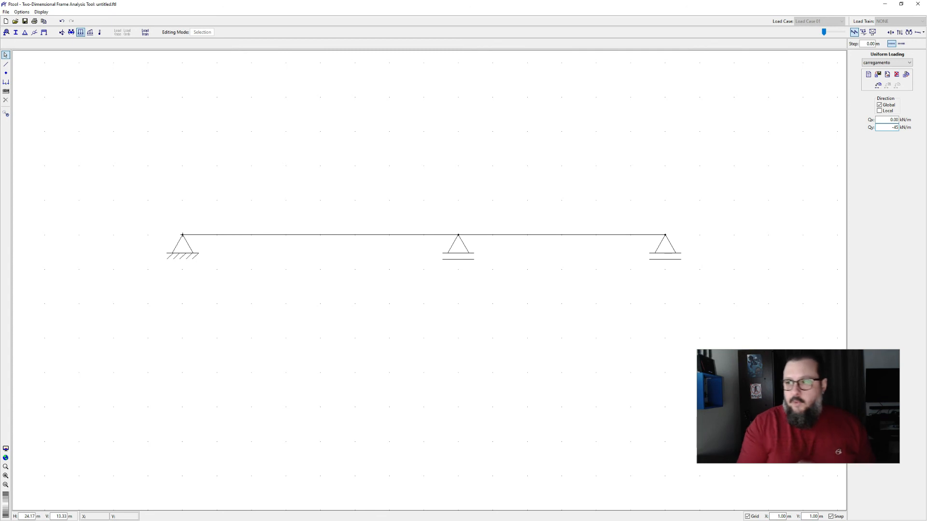
pyautogui.moveTo(176, 219); pyautogui.dragTo(712, 254)
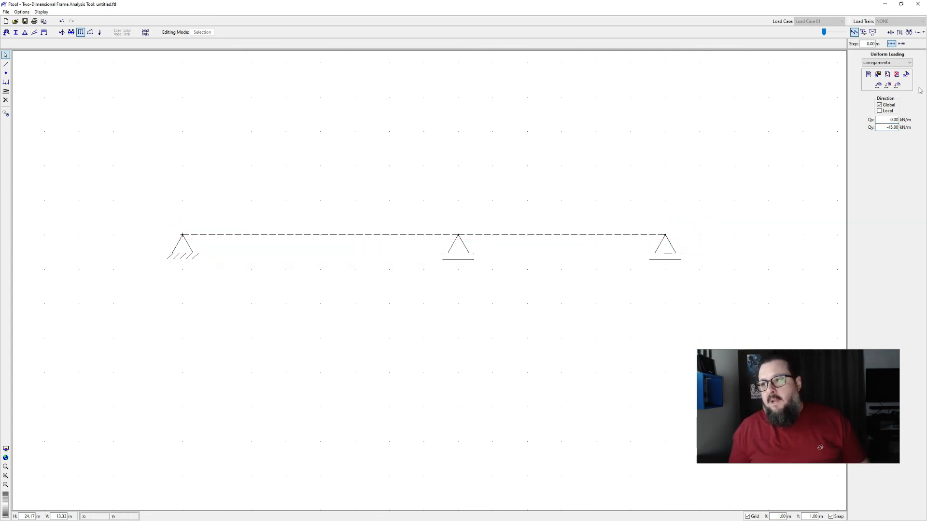
pyautogui.click(897, 85)
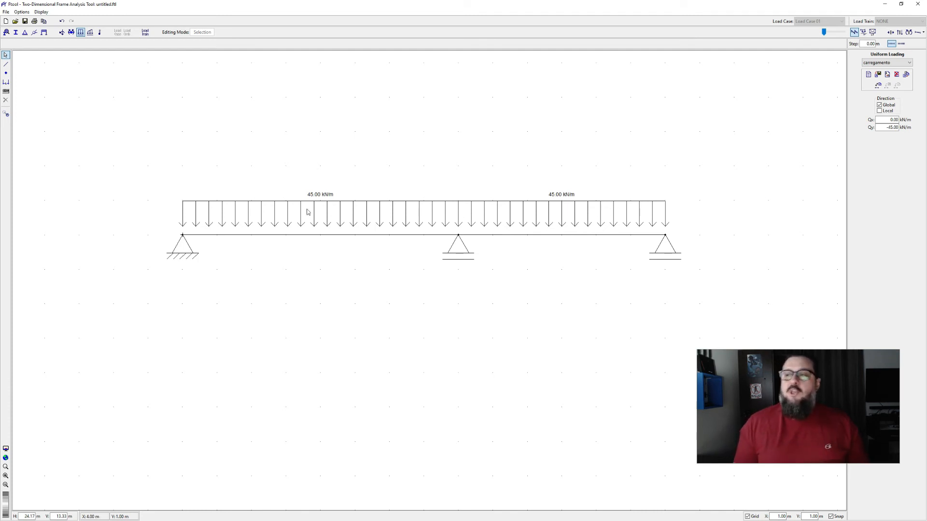
# Save the beam model in the aula folder under the name "viga exemplo"
pyautogui.moveTo(458, 266); pyautogui.dragTo(421, 233)
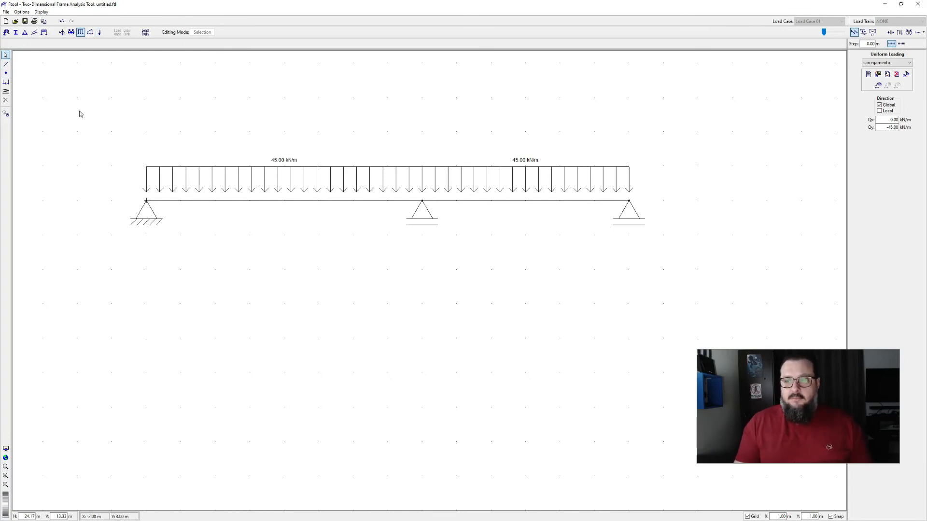
pyautogui.click(25, 22)
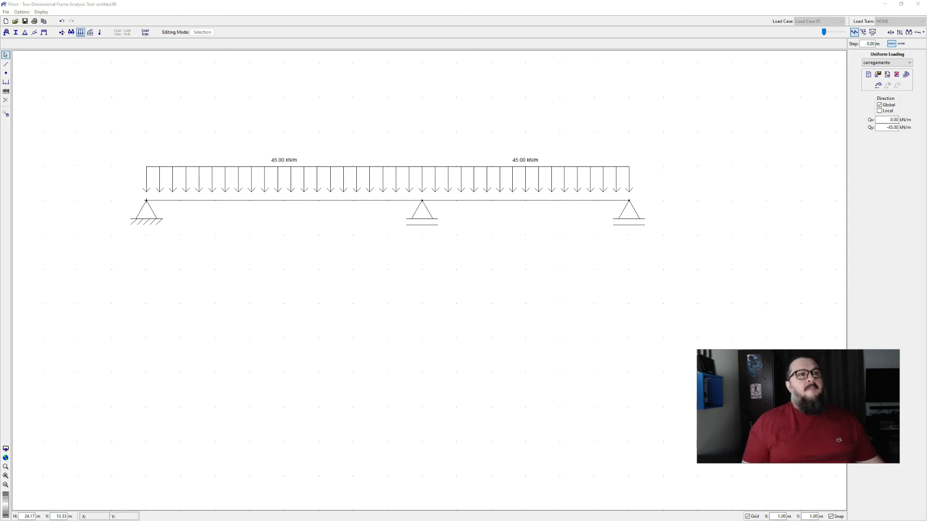
pyautogui.hotkey('ctrl', 's')
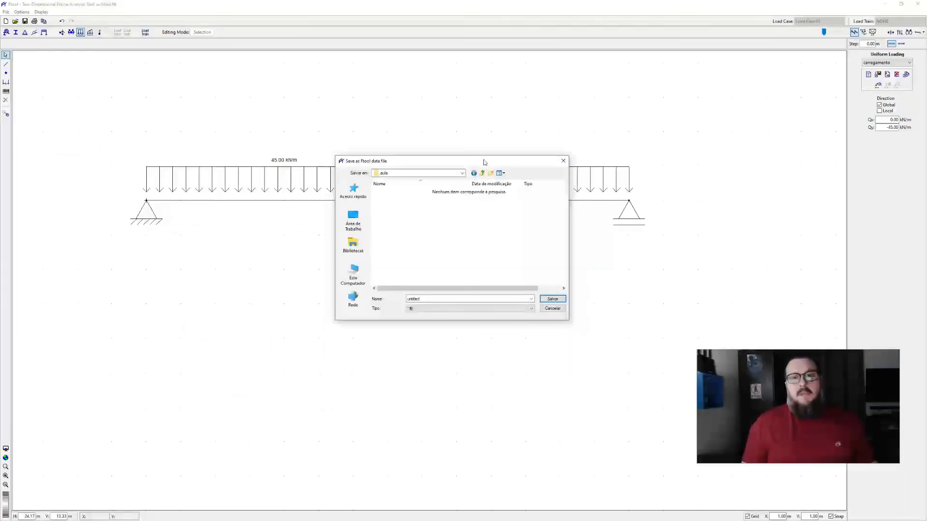
pyautogui.click(443, 299)
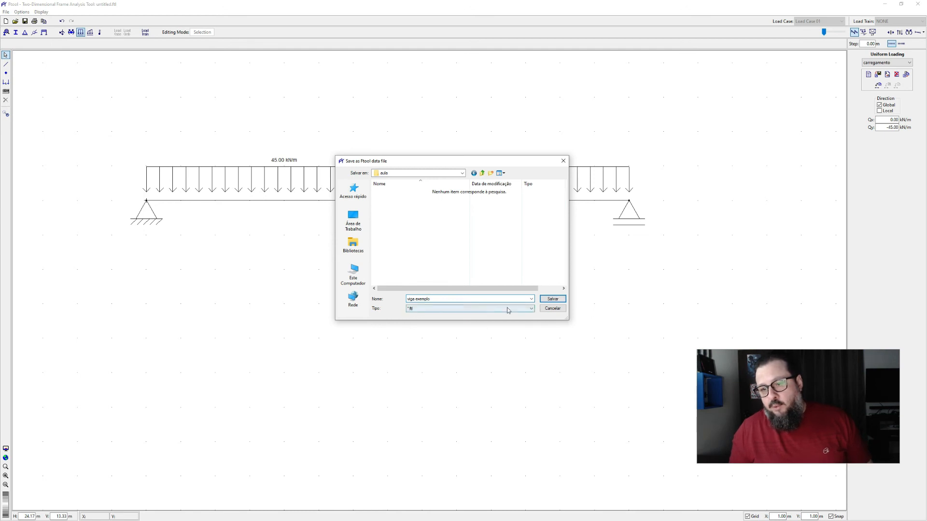
pyautogui.click(553, 300)
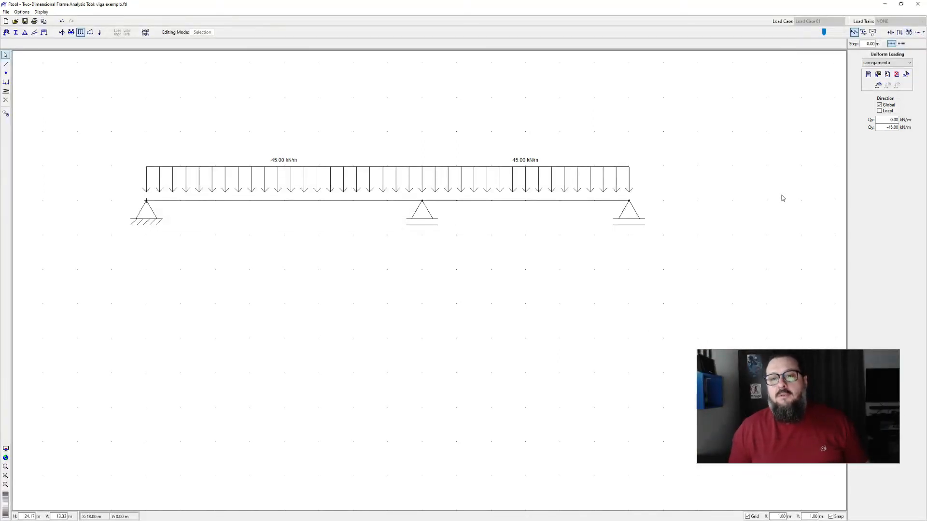
# Display the beam's axial force, shear force and bending moment diagrams in turn, adjusting the diagram scale
pyautogui.click(891, 33)
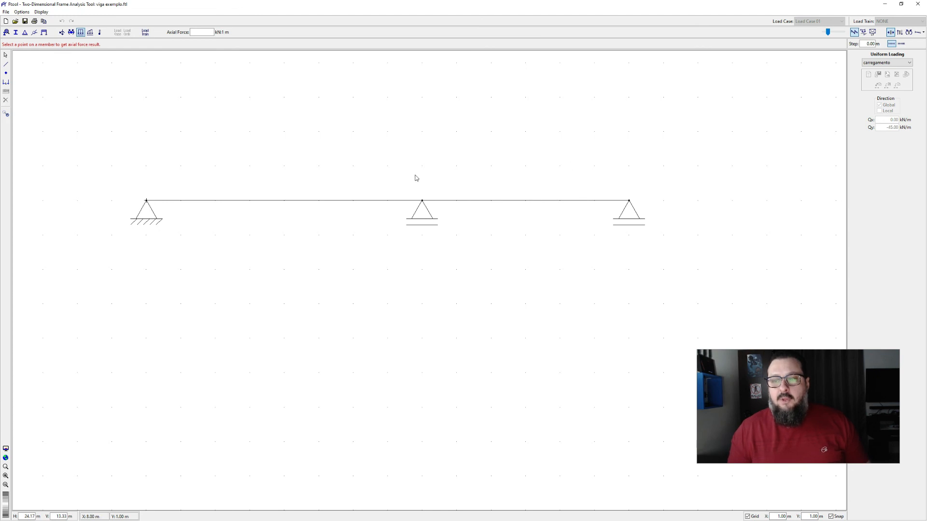
pyautogui.click(900, 34)
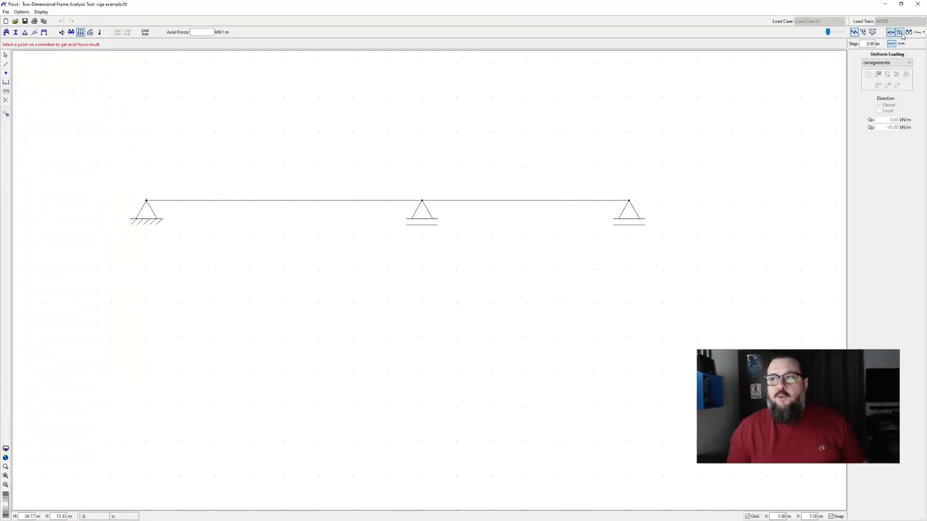
pyautogui.moveTo(828, 35); pyautogui.dragTo(829, 35)
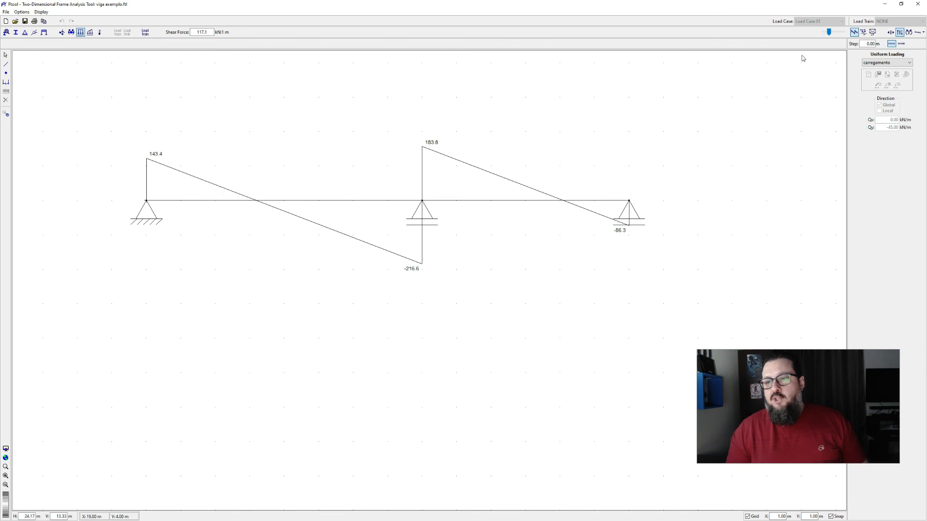
pyautogui.click(909, 33)
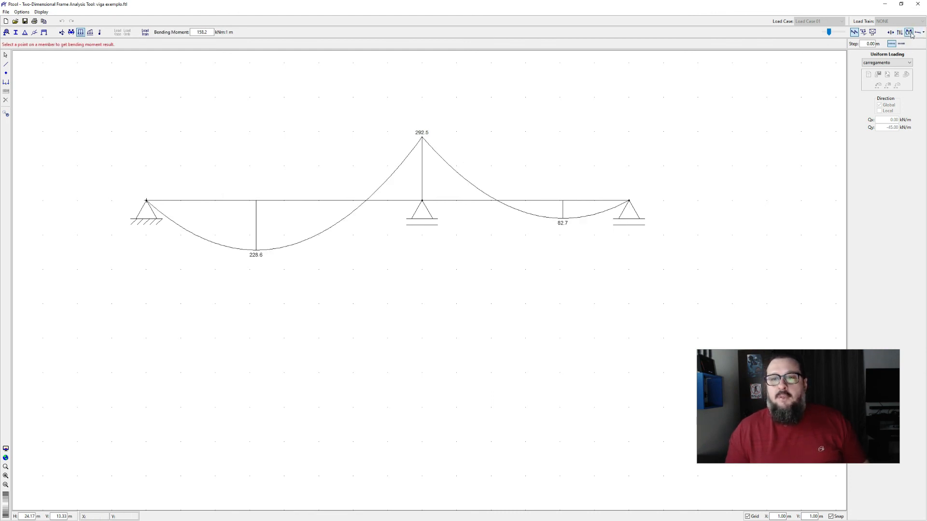
pyautogui.moveTo(829, 33); pyautogui.dragTo(827, 34)
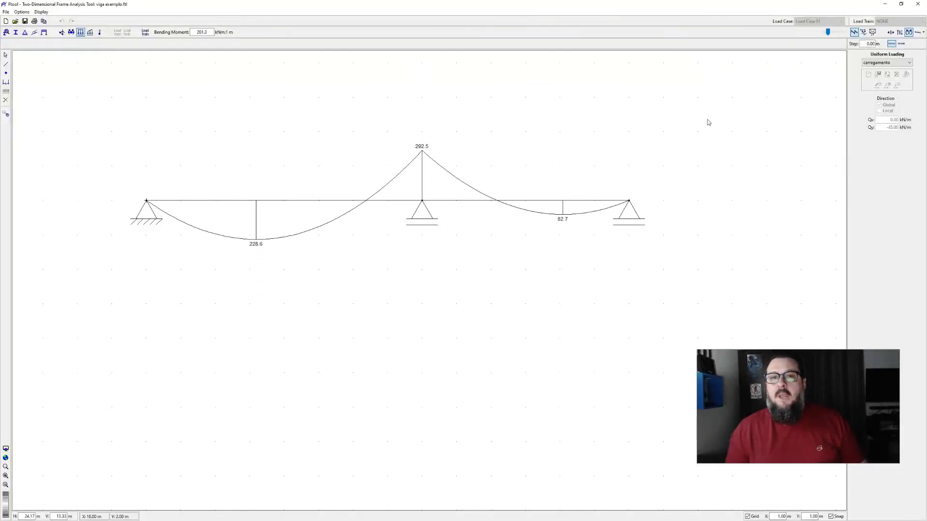
# Display the deformed configuration and query the displacement near the middle of the longer span
pyautogui.click(919, 32)
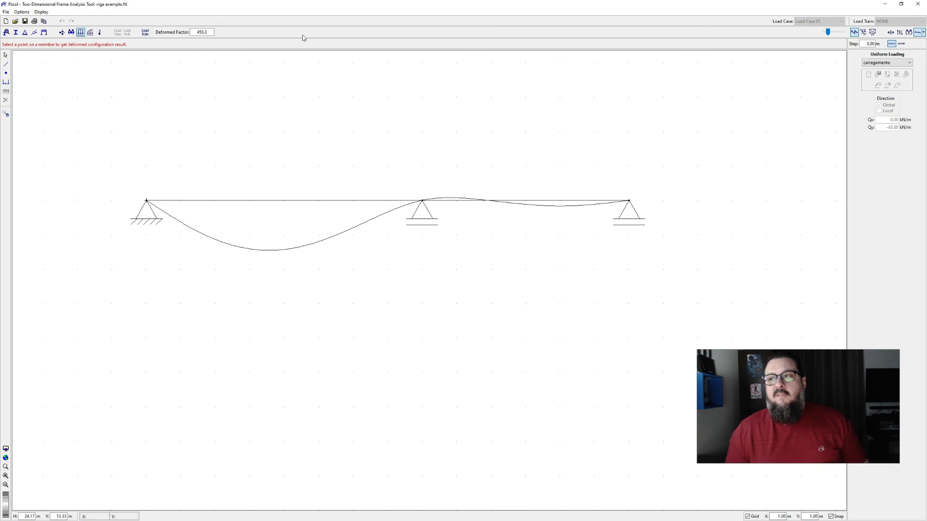
pyautogui.moveTo(260, 203); pyautogui.dragTo(285, 204)
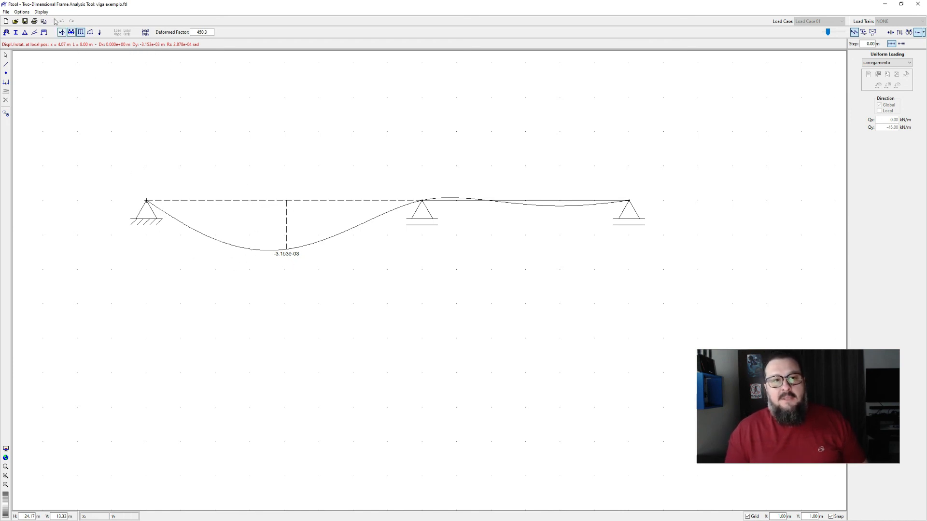
# Set the displacement unit to millimeter and query the deflection near the lowest point of each span
pyautogui.click(21, 12)
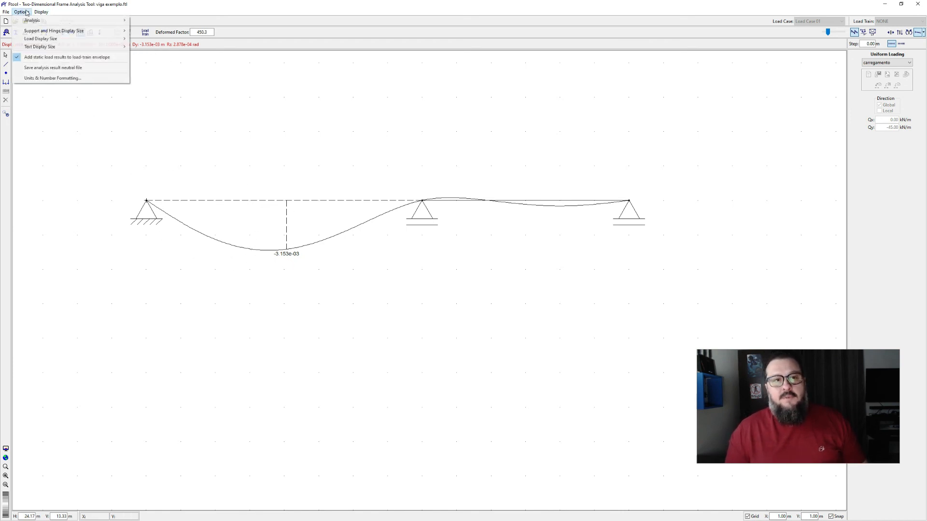
pyautogui.click(51, 78)
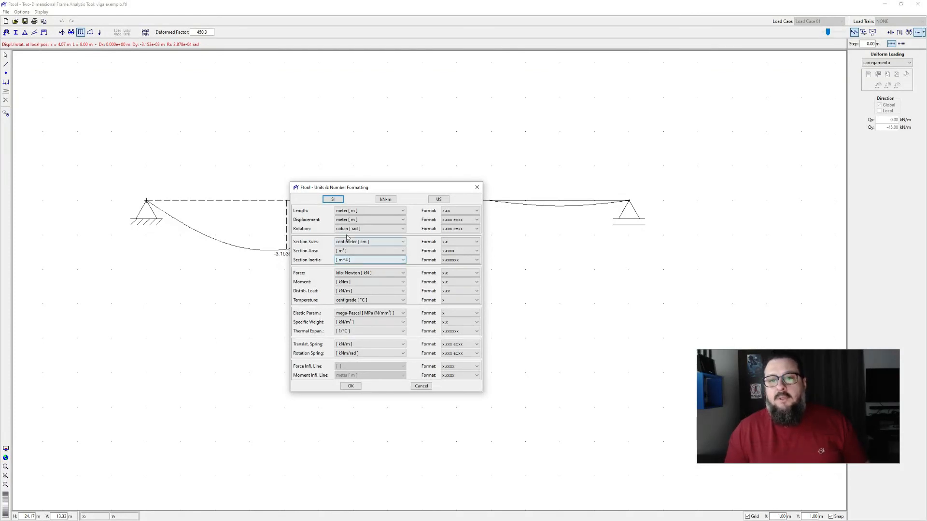
pyautogui.click(372, 221)
pyautogui.click(388, 239)
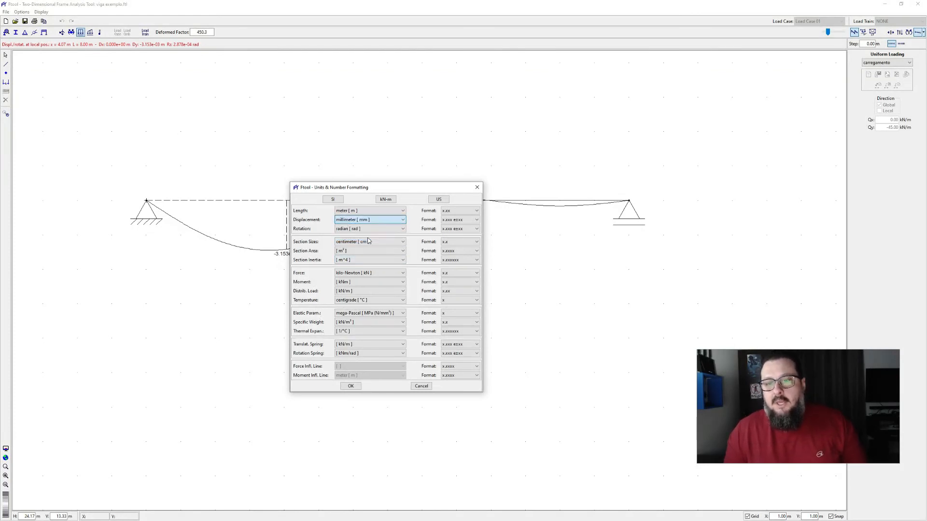
pyautogui.click(351, 386)
pyautogui.click(271, 201)
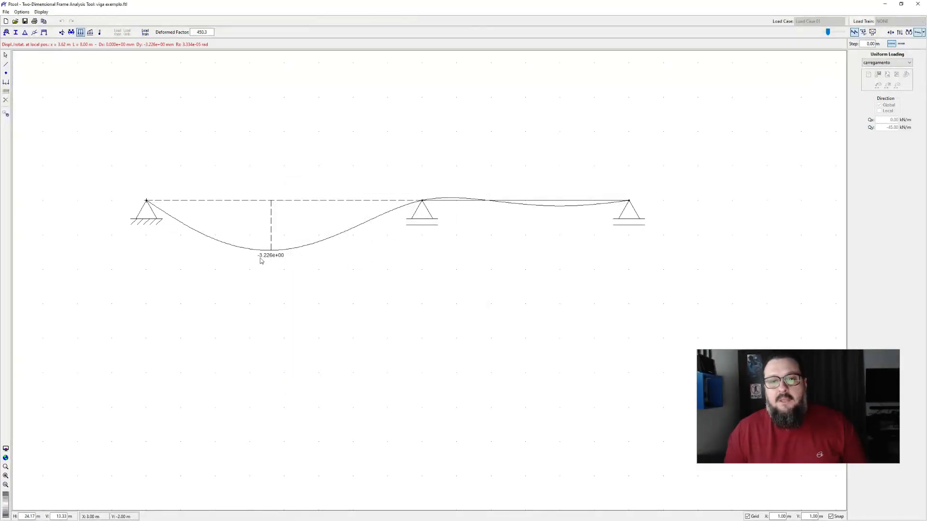
pyautogui.click(560, 205)
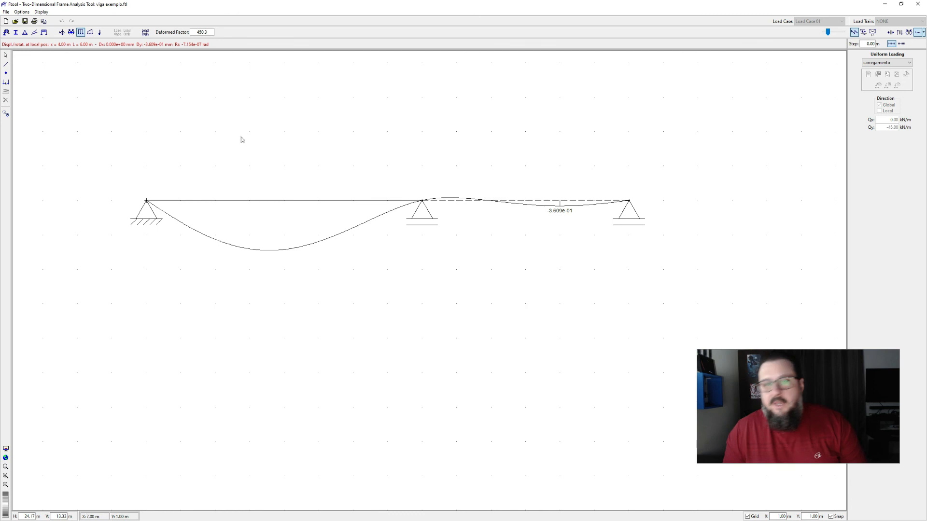
# Set the displacement number format to x.xxx, with three decimals and no exponent
pyautogui.click(21, 12)
pyautogui.click(45, 78)
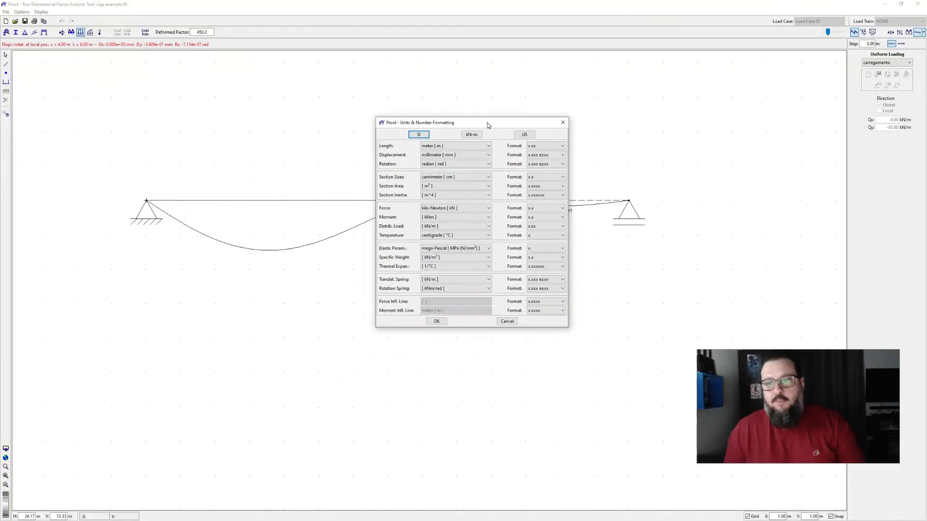
pyautogui.click(554, 156)
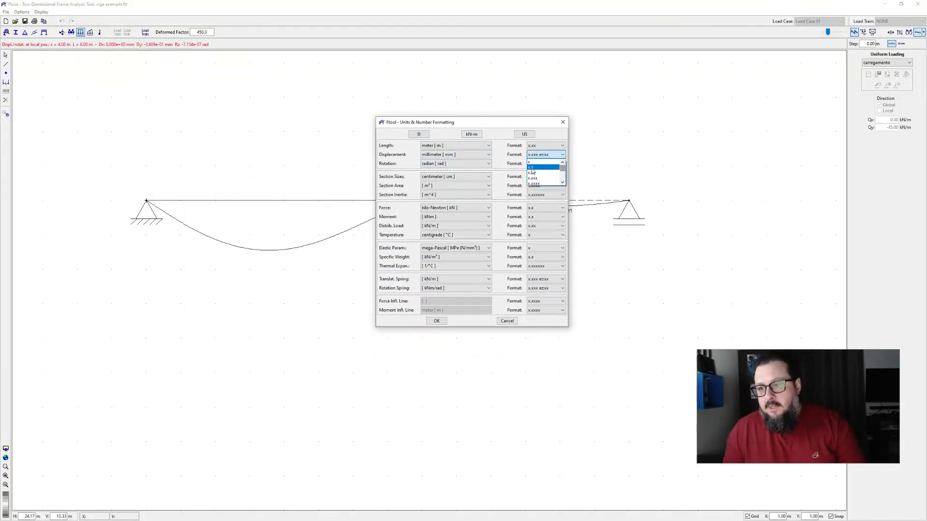
pyautogui.click(537, 179)
pyautogui.click(435, 320)
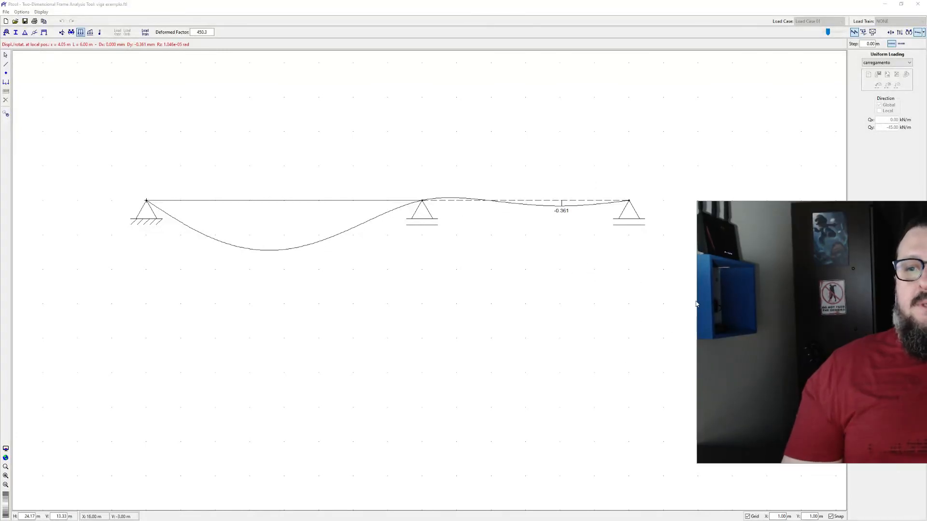
pyautogui.moveTo(697, 300); pyautogui.dragTo(453, 301)
pyautogui.moveTo(760, 303); pyautogui.dragTo(412, 153)
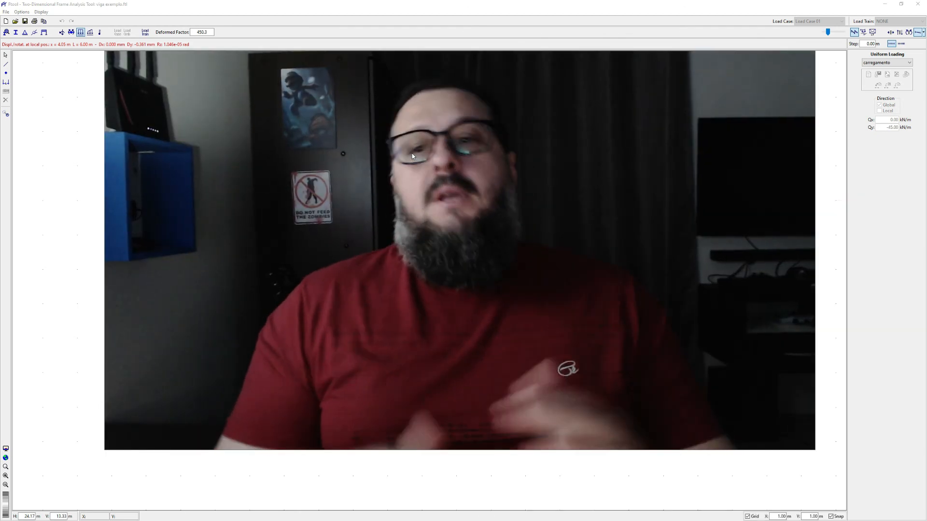